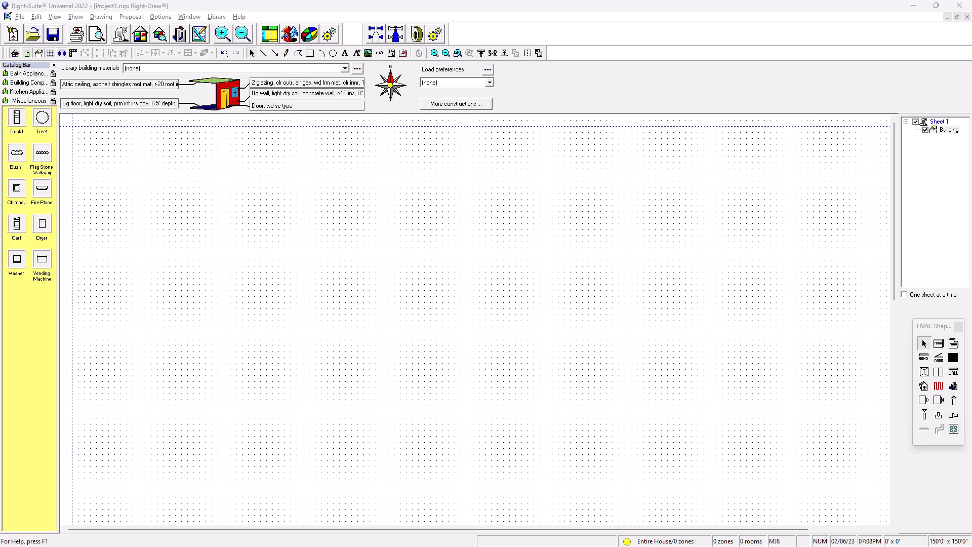
Enlarge the floor-plan reference image window beside the drawing area
left_click_drag(0, 167, 280, 157)
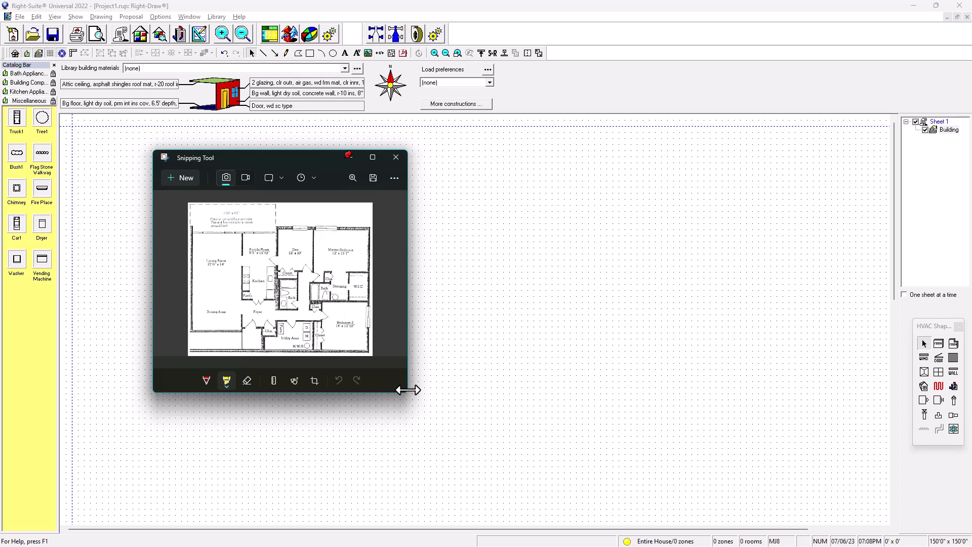
left_click_drag(405, 394, 509, 472)
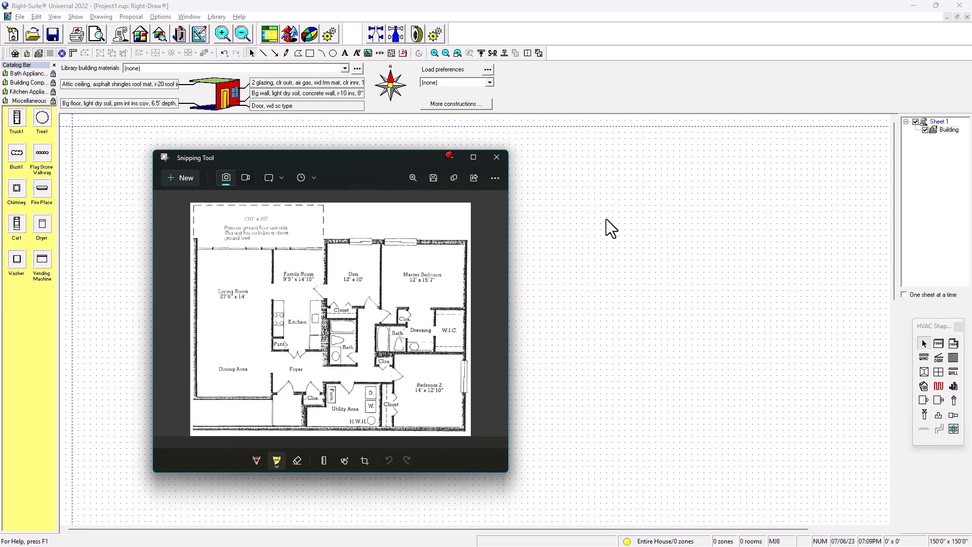
scroll(625, 248, "up", 2)
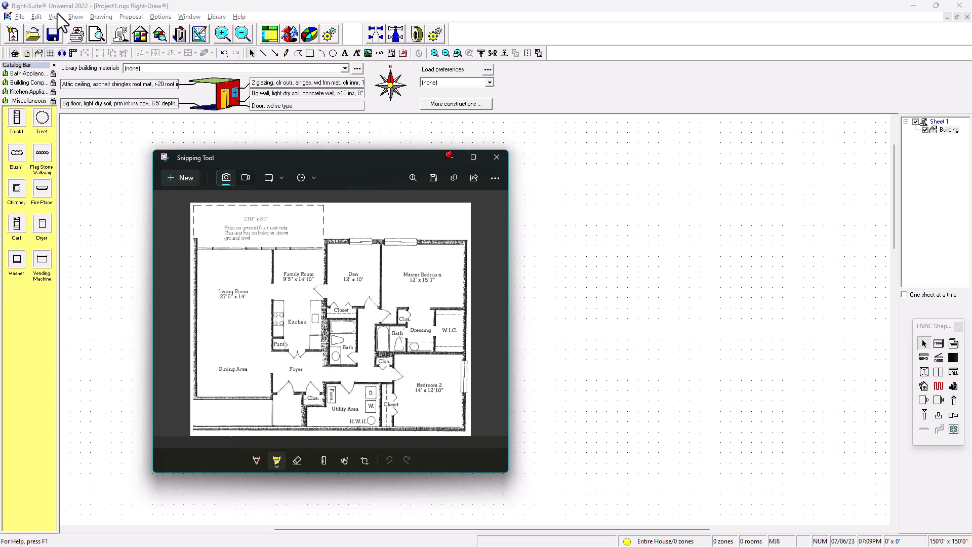
Open the grid settings and set the grid width, grid height and snap spacing to 6 in
left_click(94, 15)
left_click(94, 16)
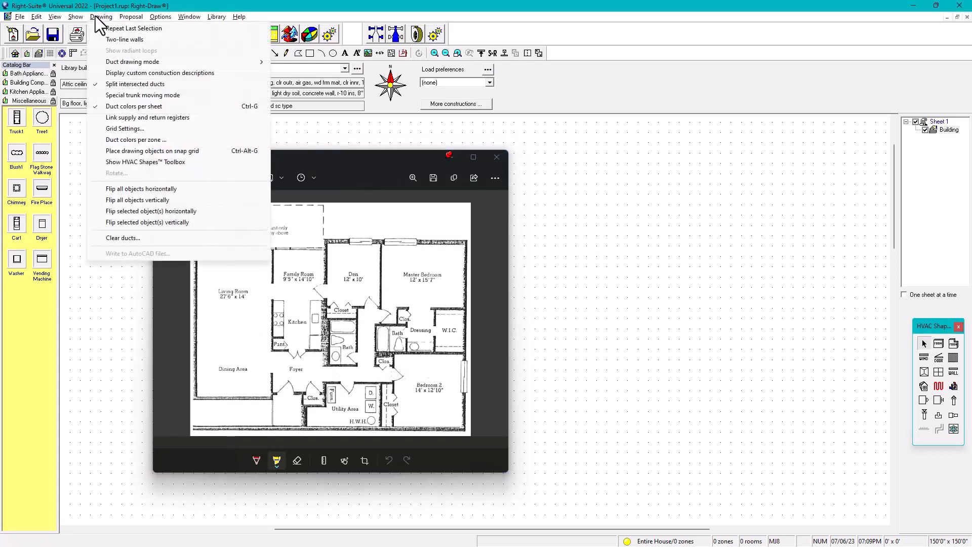
left_click(121, 133)
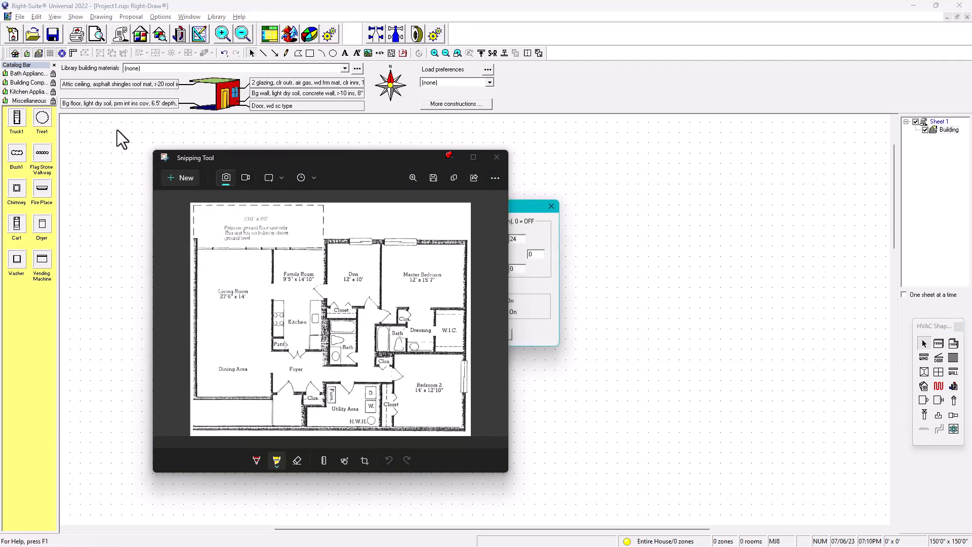
left_click_drag(375, 162, 272, 153)
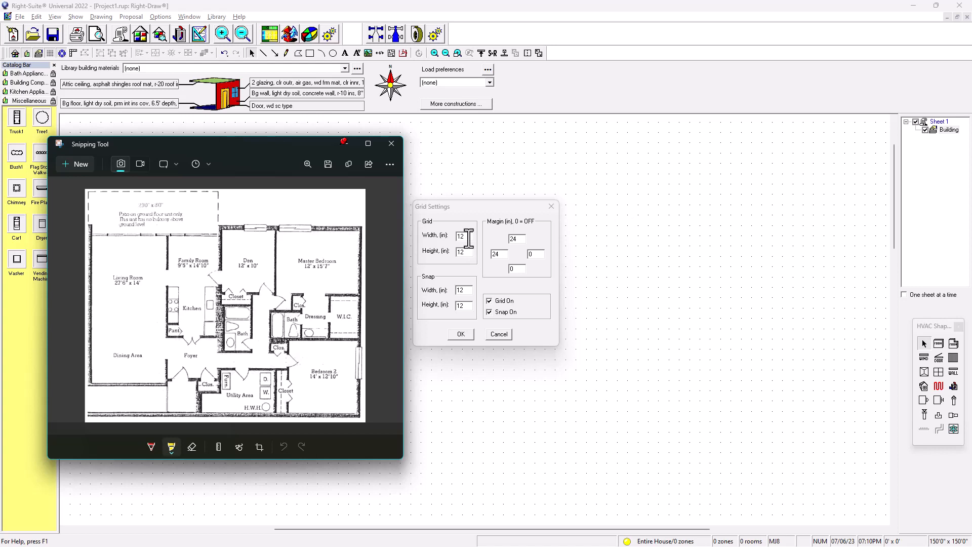
left_click(431, 245)
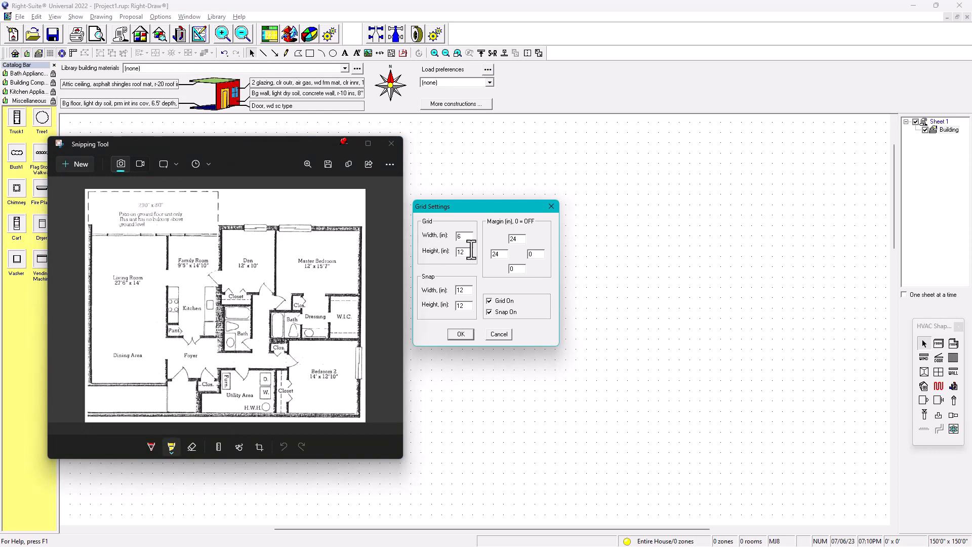
key("Tab")
type("6")
left_click_drag(471, 293, 448, 310)
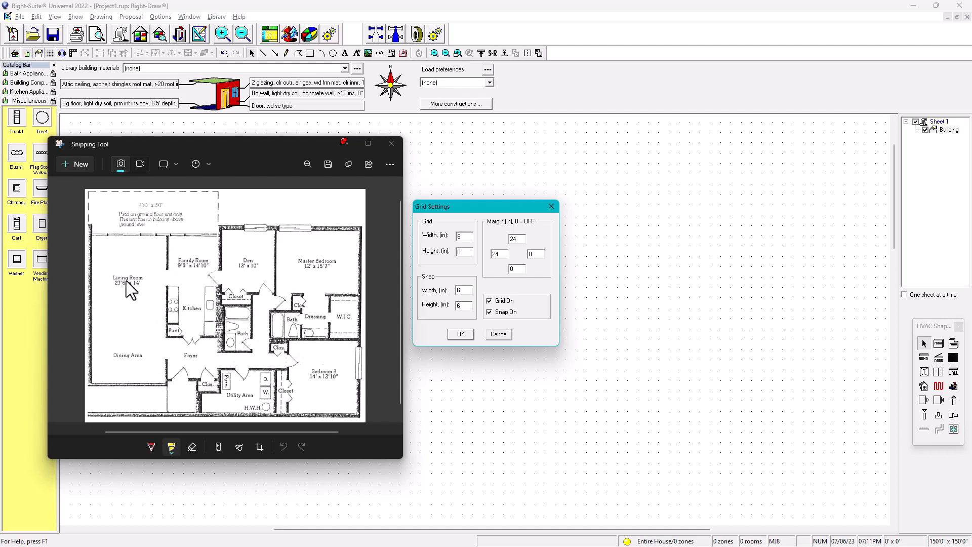
Try setting the grid width, grid height and snap height to 1 in
double_click(460, 236)
type("1")
double_click(458, 251)
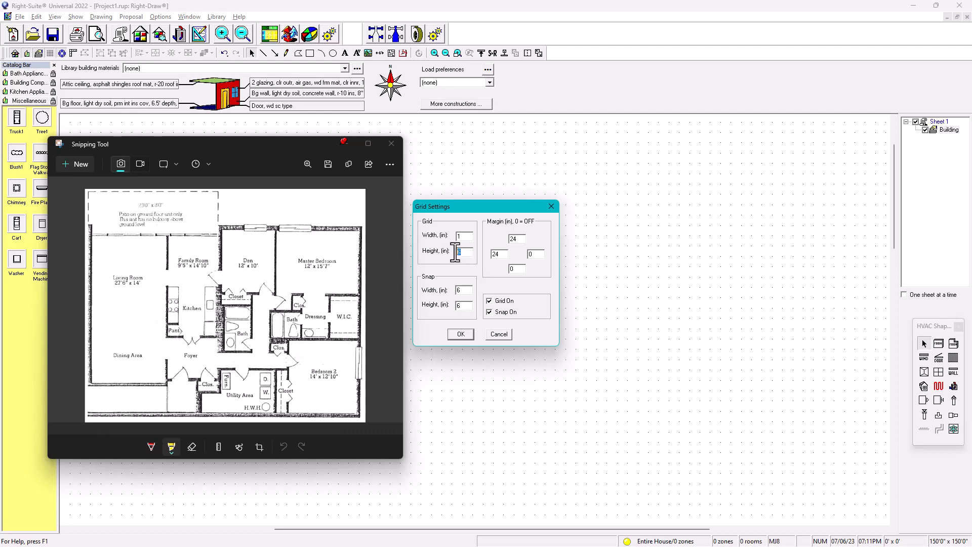
type("1")
double_click(458, 306)
type("1")
Set the grid and snap spacing back to 6 in and apply the grid settings
mouse_move(463, 236)
left_mouse_down()
mouse_move(450, 238)
mouse_move(458, 251)
left_mouse_up()
type("6")
mouse_move(463, 290)
left_mouse_down()
mouse_move(432, 298)
mouse_move(453, 305)
left_mouse_up()
type("6")
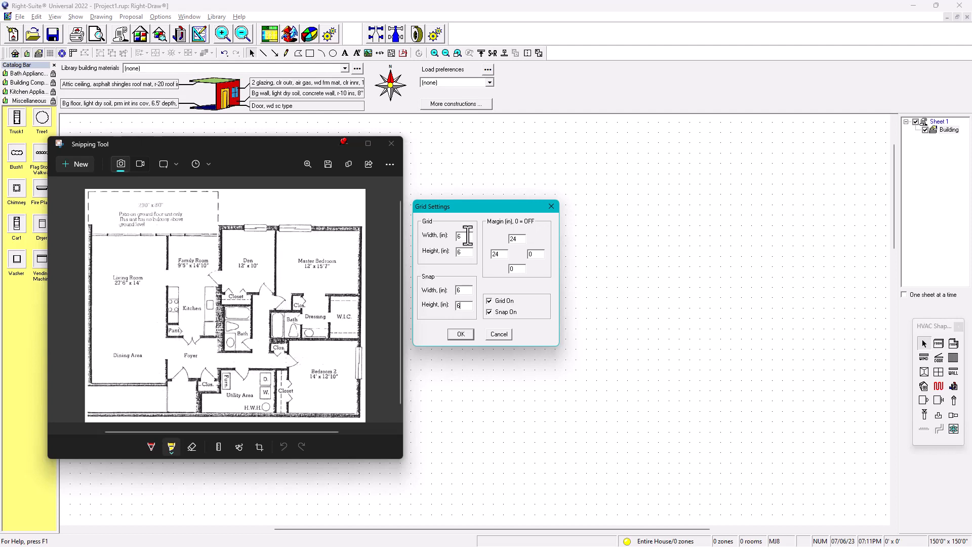
left_click(461, 334)
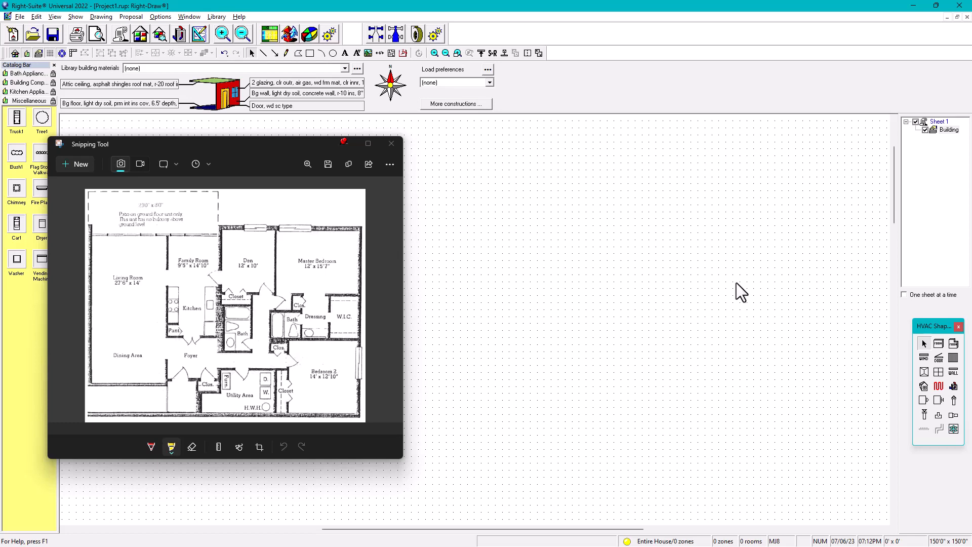
Draw a rectangular room about 9'6" x 10'6" on the sheet
left_click(939, 344)
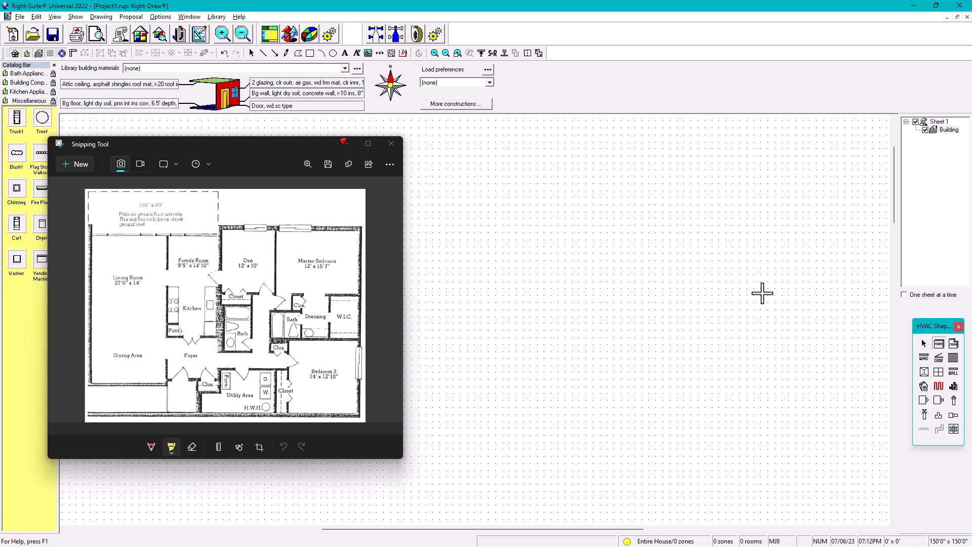
left_click_drag(481, 198, 615, 346)
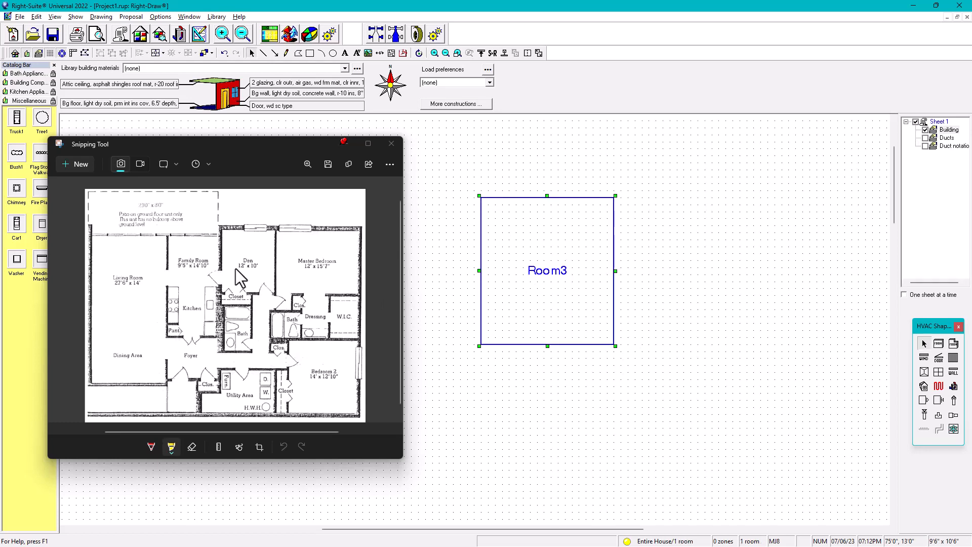
Rename the new room's label to Den
left_click(547, 279)
left_click_drag(575, 272, 515, 267)
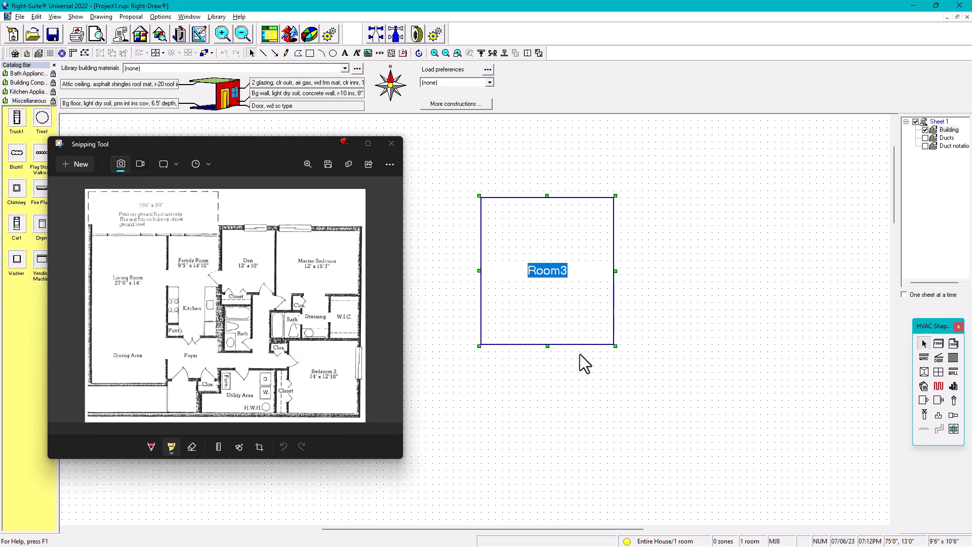
key("Caps_Lock")
type("DEN")
key("BackSpace")
key("BackSpace")
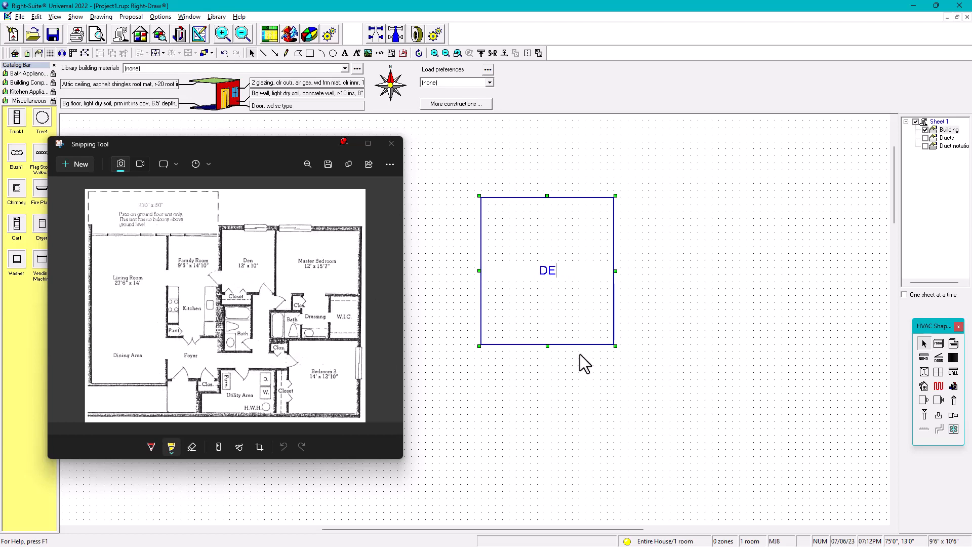
type("EN")
key("BackSpace")
key("BackSpace")
type("EN")
key("BackSpace")
key("BackSpace")
type("en")
left_click(677, 284)
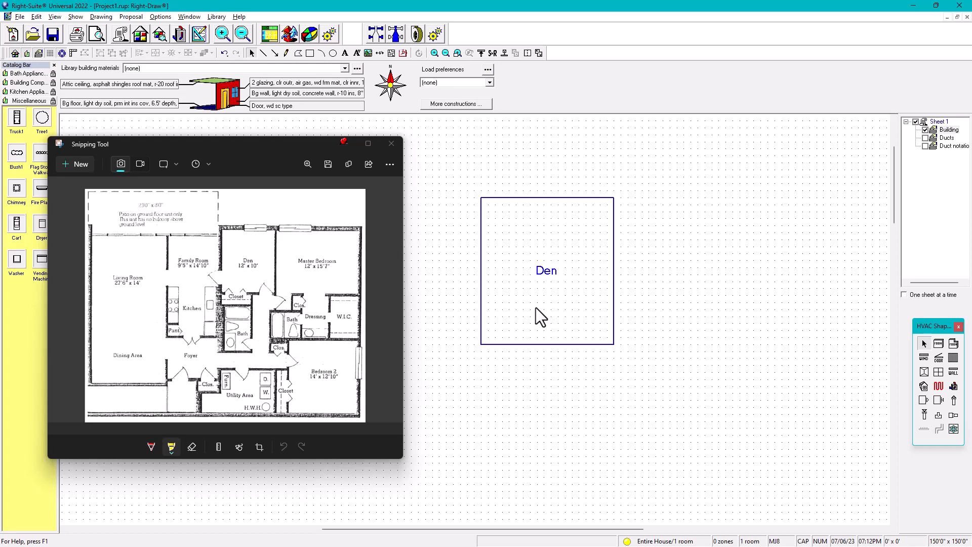
Open the Den's room properties and set its heating condition to Air only and room type to Other
left_click(550, 275)
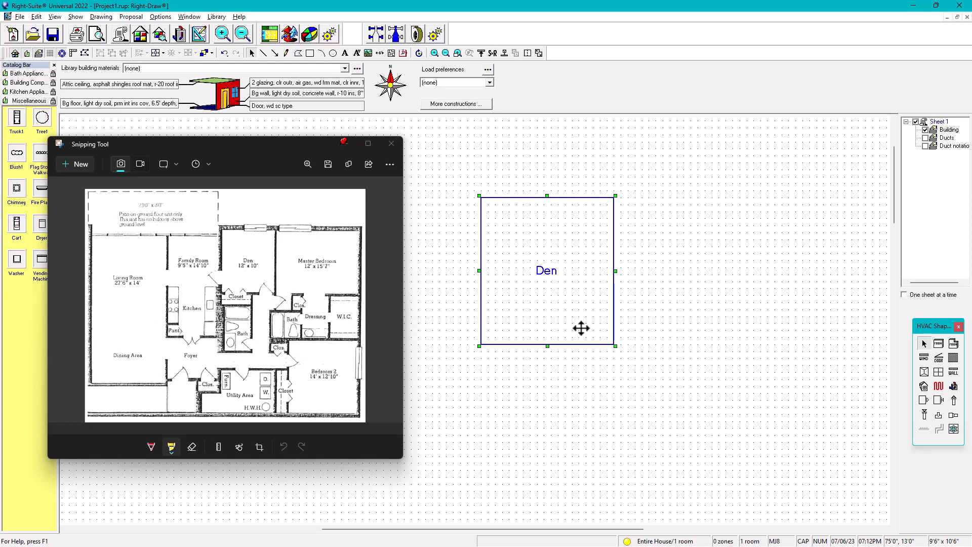
double_click(573, 269)
left_click_drag(709, 147, 724, 135)
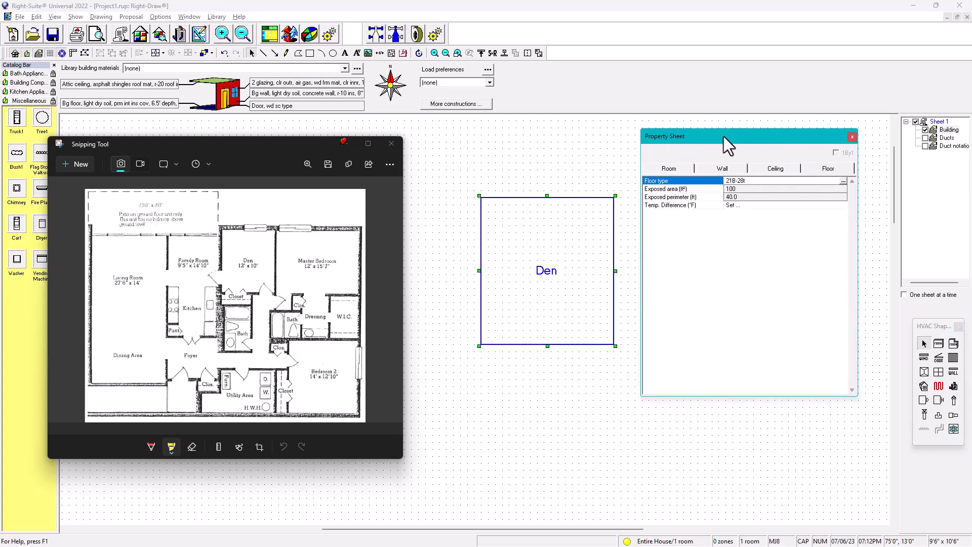
left_click(670, 169)
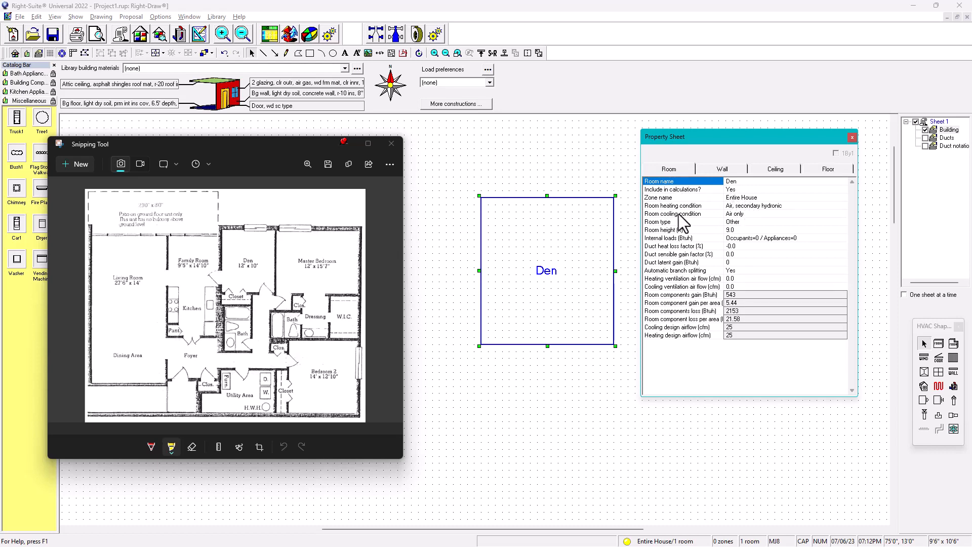
left_click(737, 206)
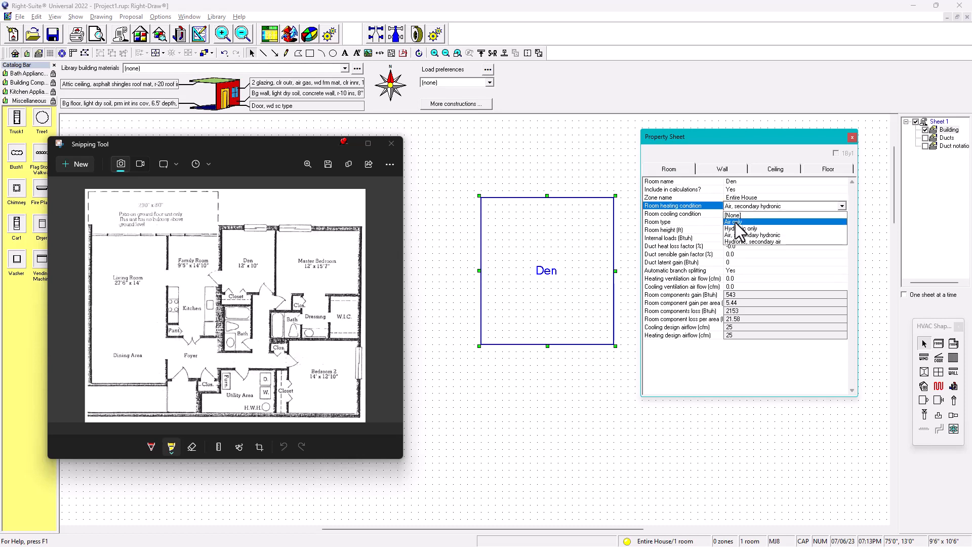
left_click(737, 223)
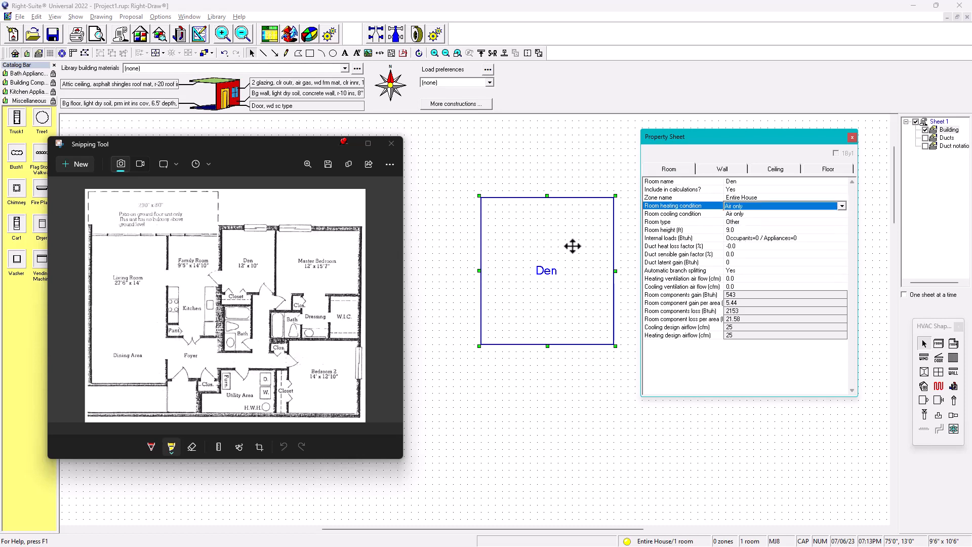
left_click(737, 223)
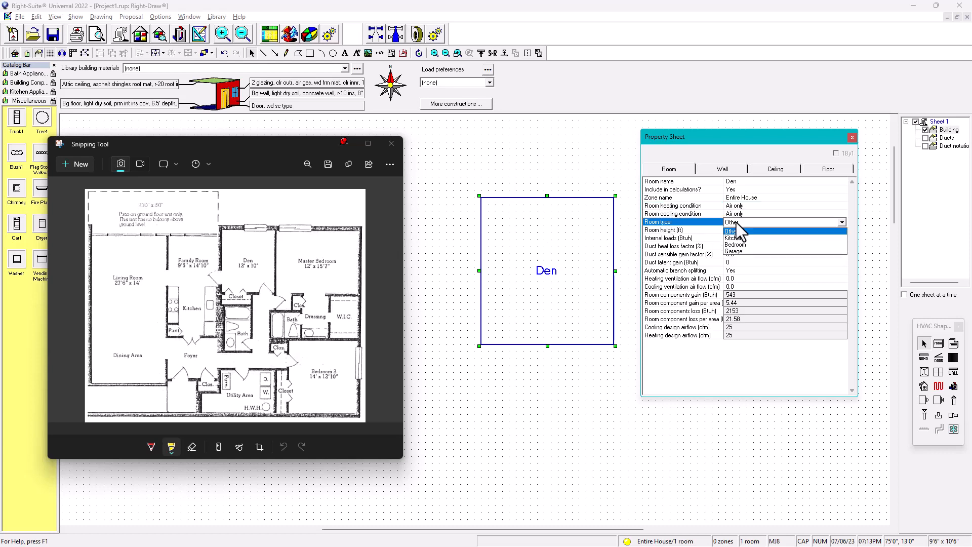
left_click(738, 225)
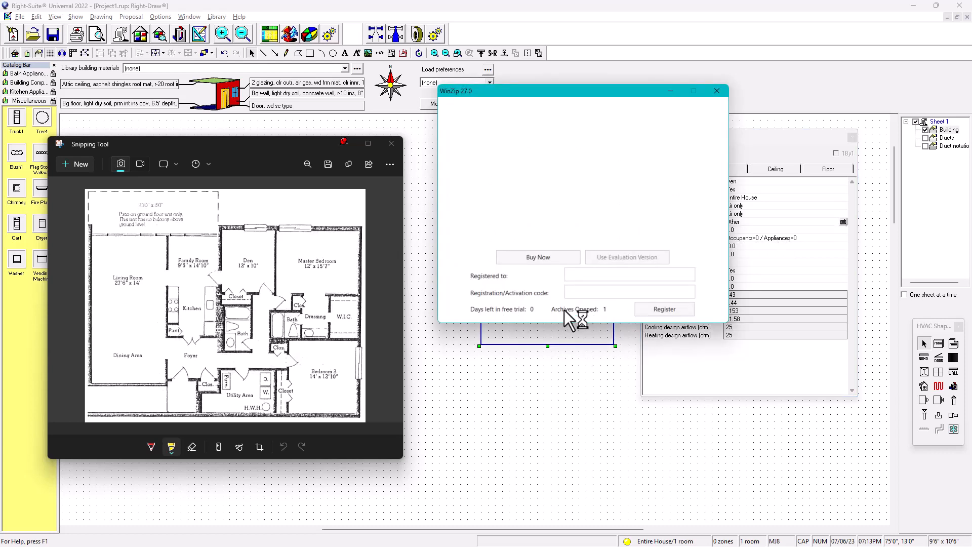
Dismiss the WinZip registration window that popped up over the property sheet
left_click(716, 91)
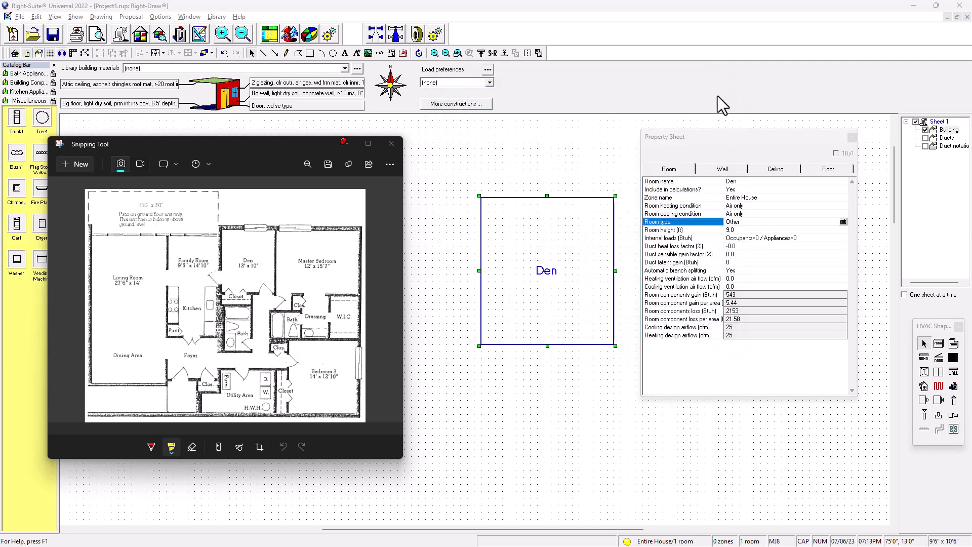
left_click(711, 147)
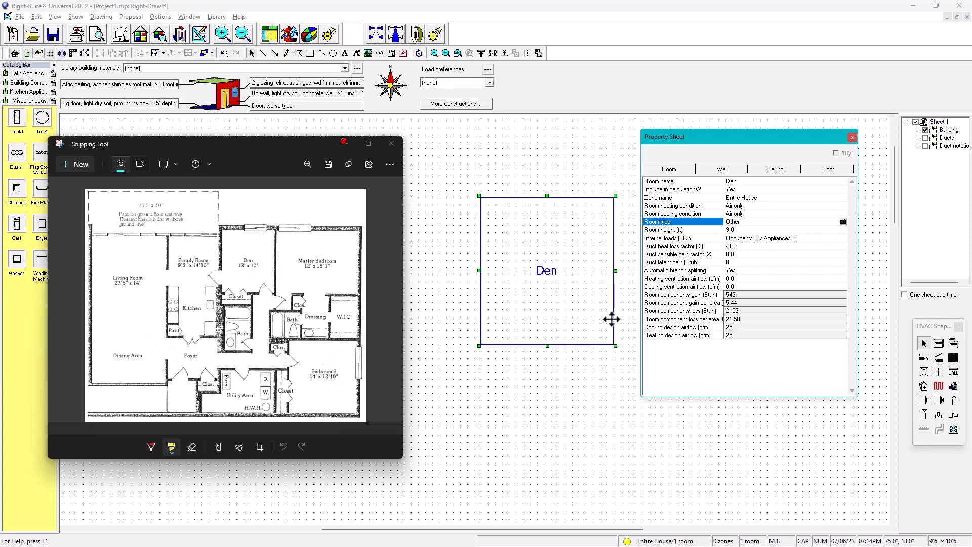
Open and close the Den's duct loads dialog, and shift the Den room slightly left
left_click(693, 248)
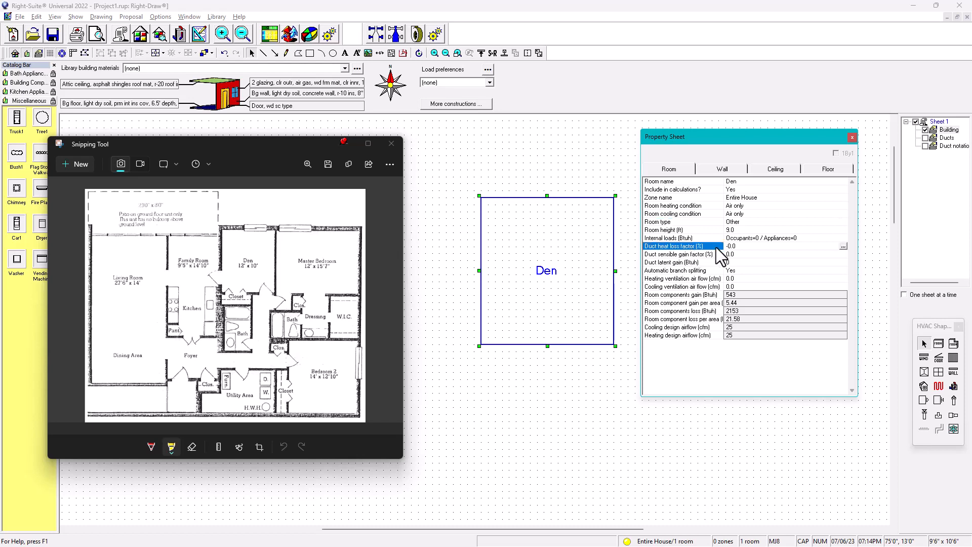
double_click(734, 247)
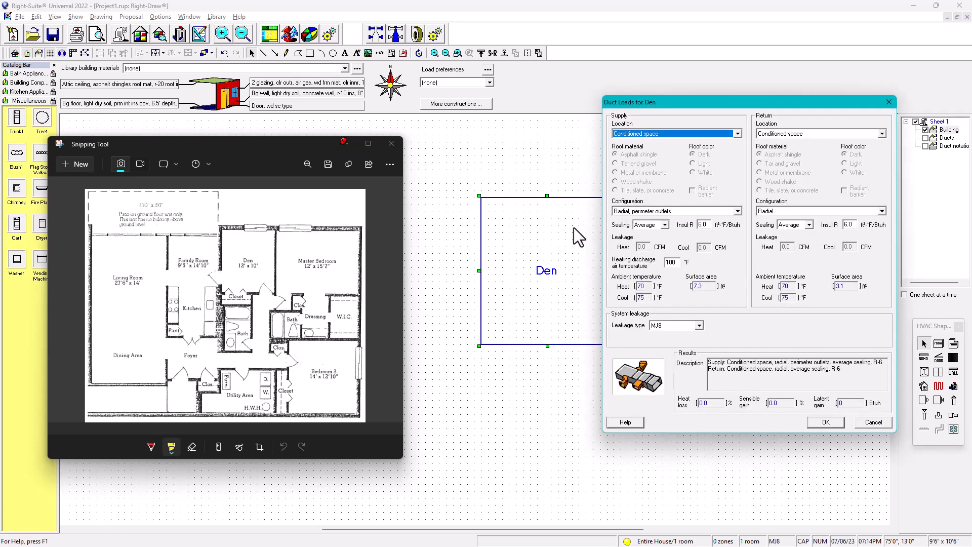
left_click(889, 102)
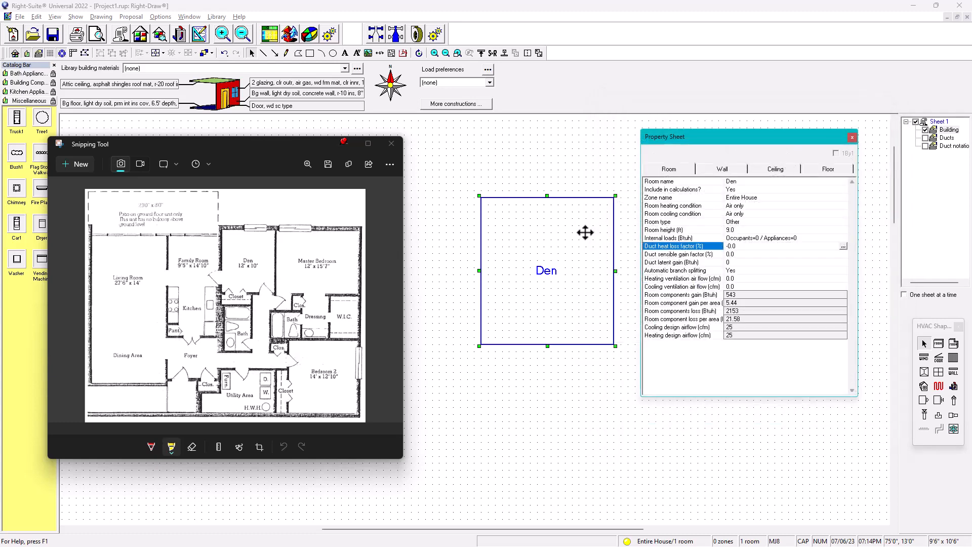
left_click_drag(583, 241, 532, 237)
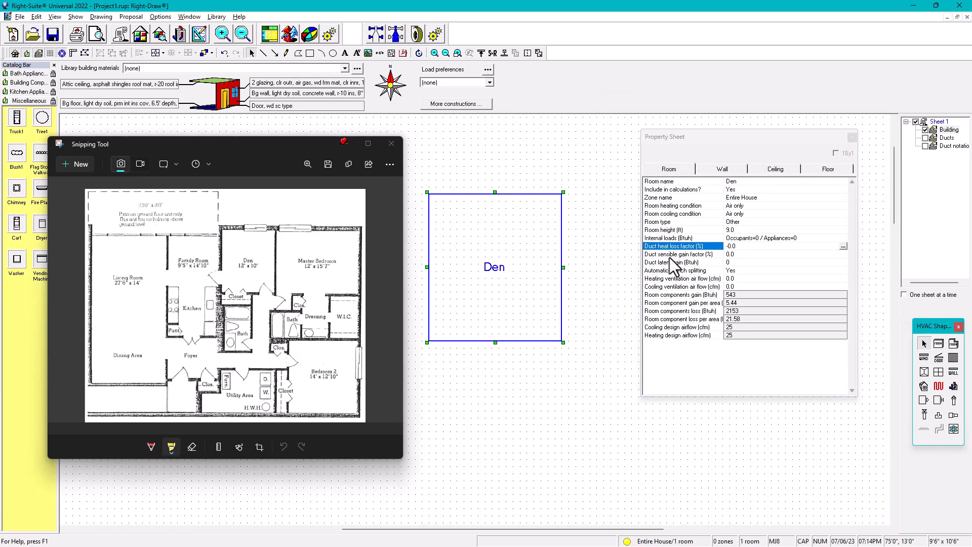
Reopen the Den's duct loads and set the supply configuration to Trunk and branch, perimeter outlets
double_click(740, 245)
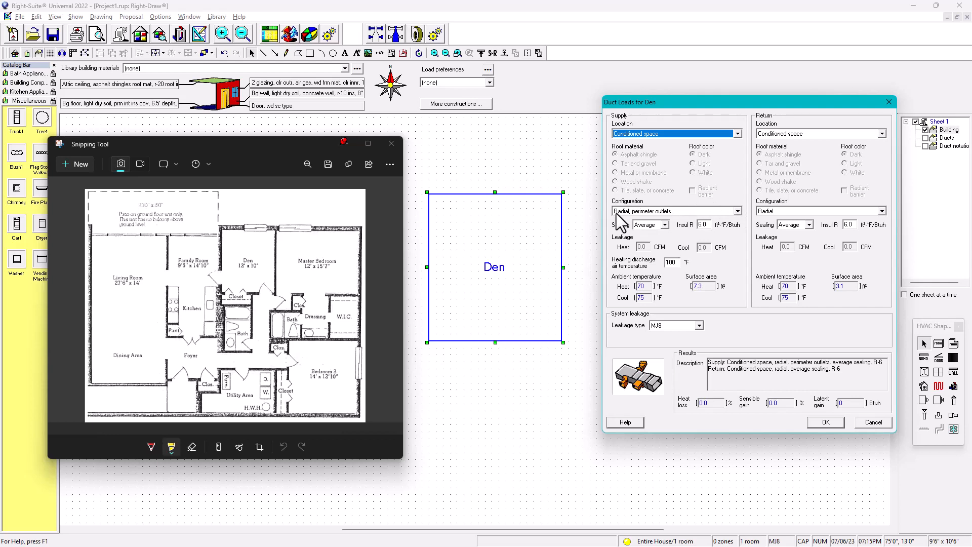
left_click(738, 212)
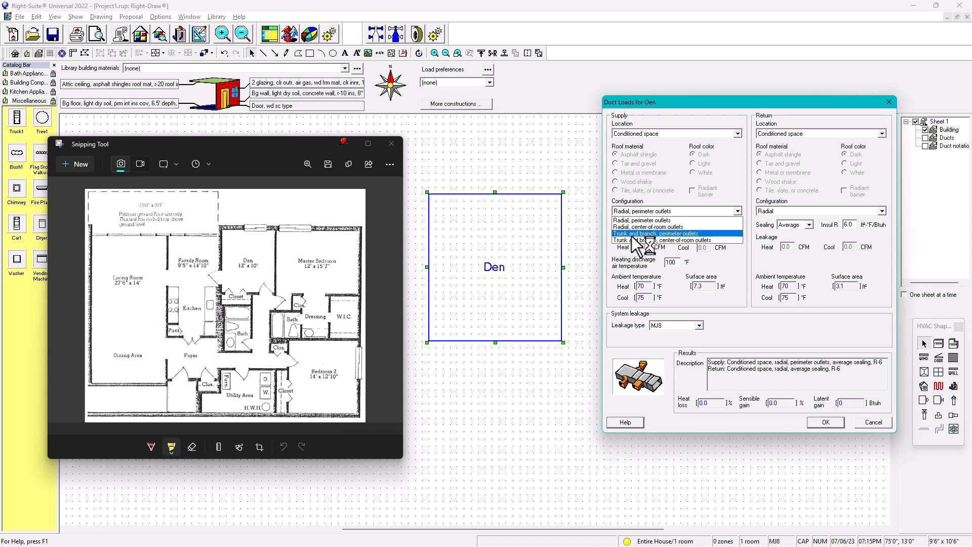
left_click(631, 236)
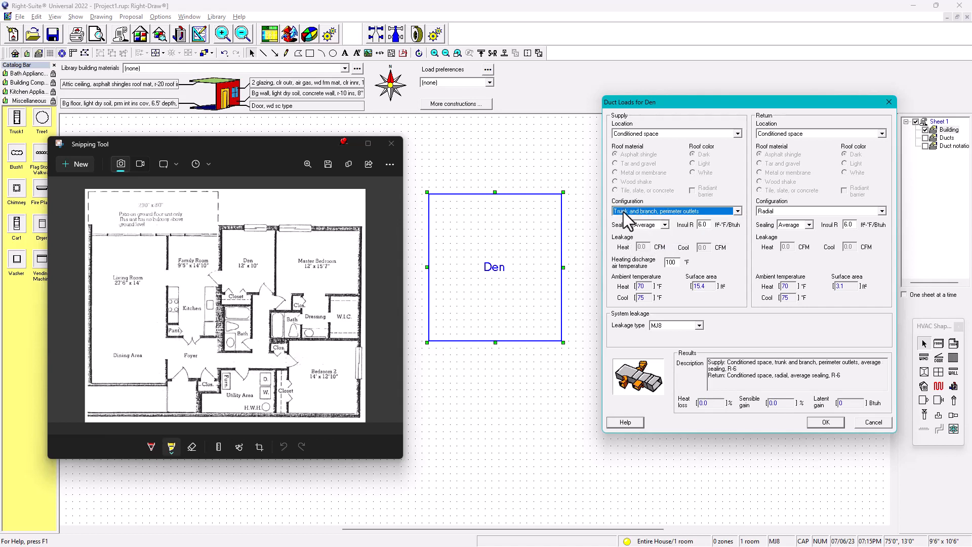
Review the supply sealing and return location options in the duct loads dialog
left_click(666, 225)
left_click(666, 225)
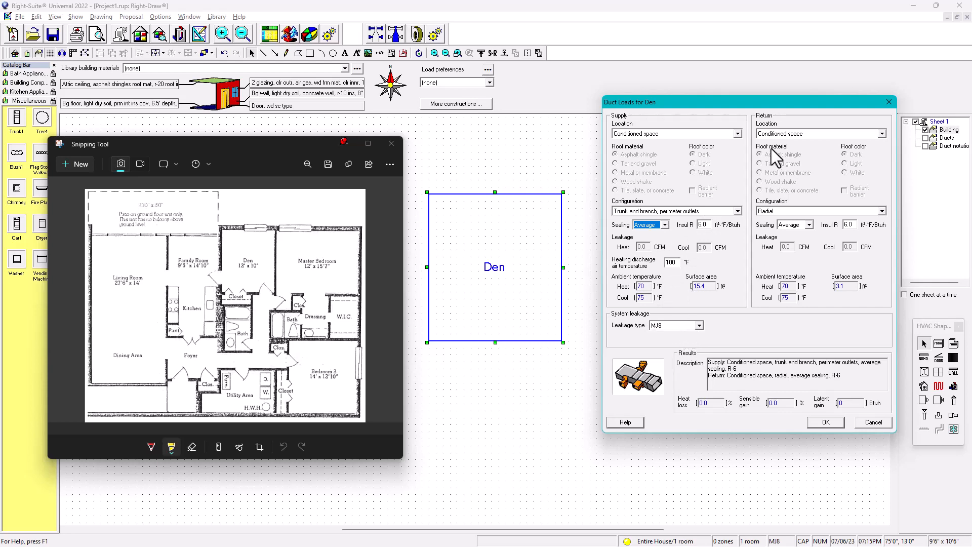
left_click(883, 134)
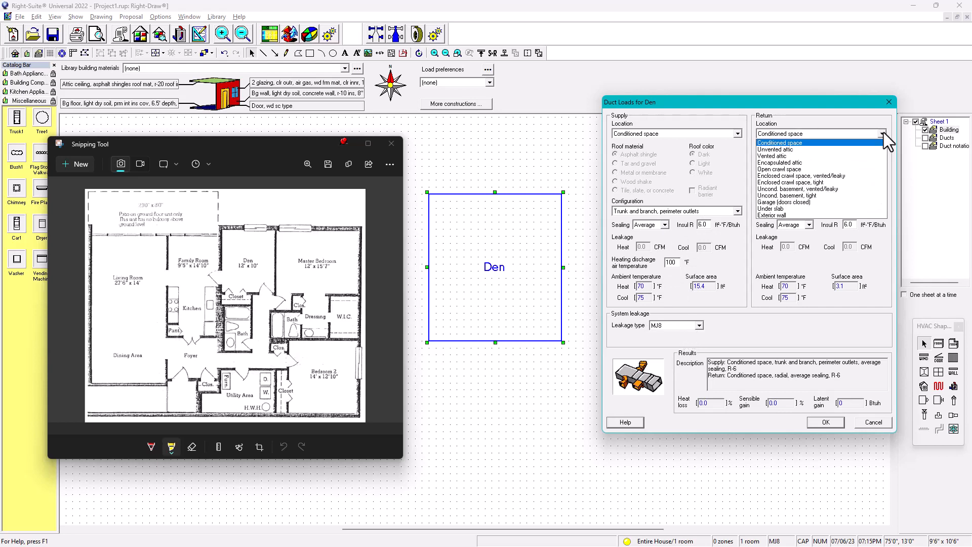
left_click(884, 133)
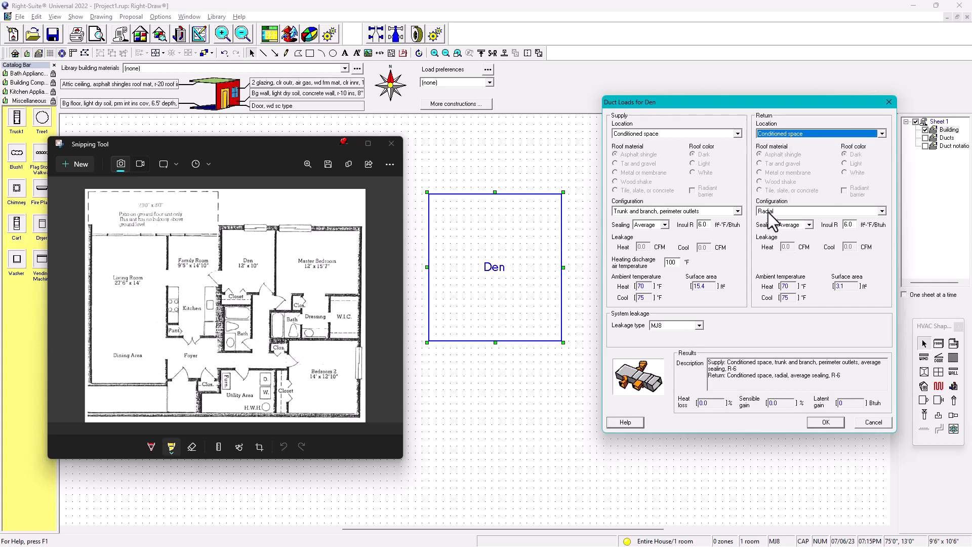
Set the return duct configuration to Trunk and branch, close to unit, and accept the Den's duct loads
left_click(882, 211)
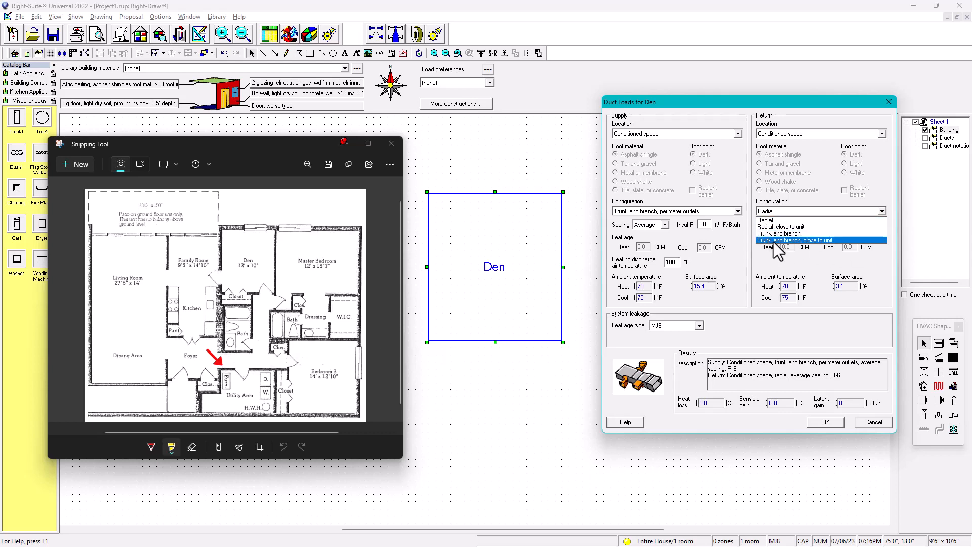
left_click(800, 240)
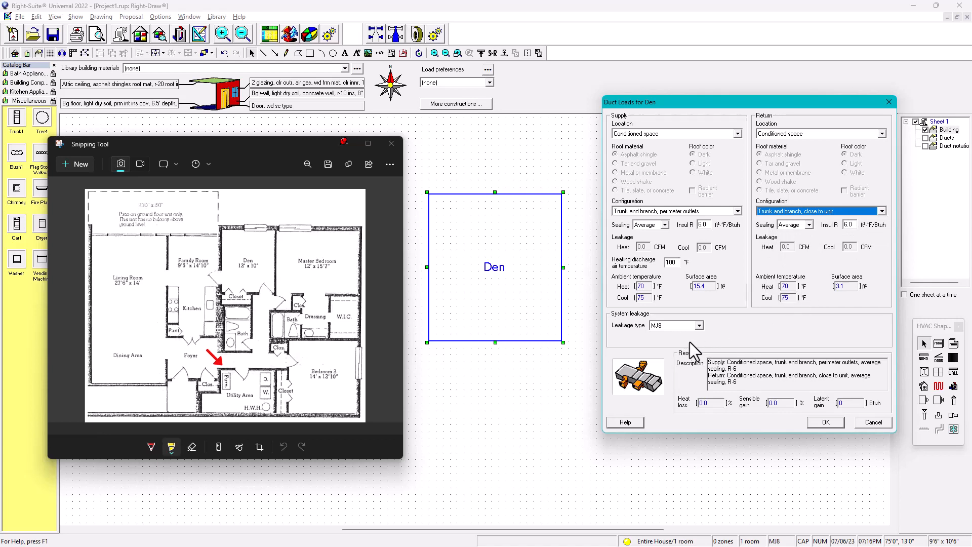
left_click(826, 423)
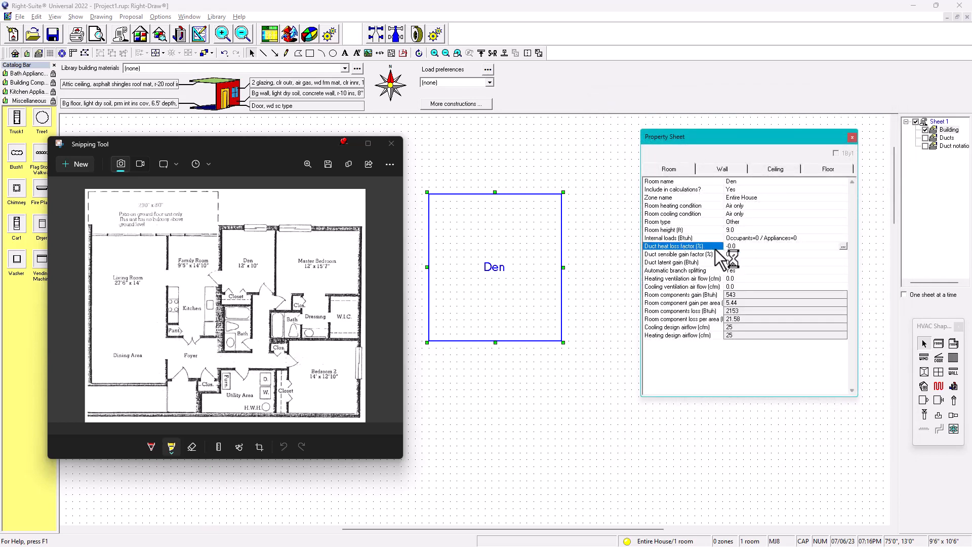
Reopen the Den's duct loads dialog from the duct heat loss factor field and close it again
left_click(686, 255)
double_click(687, 256)
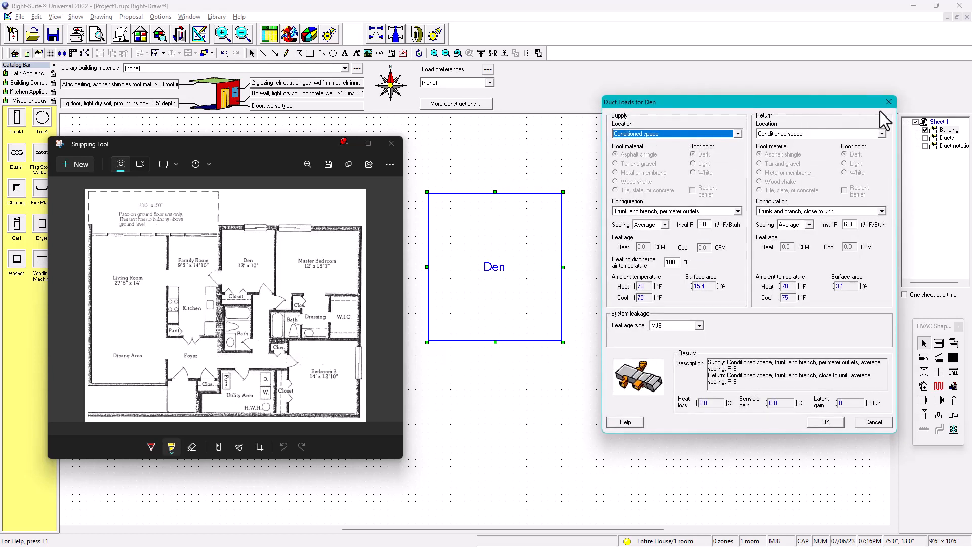
left_click(888, 102)
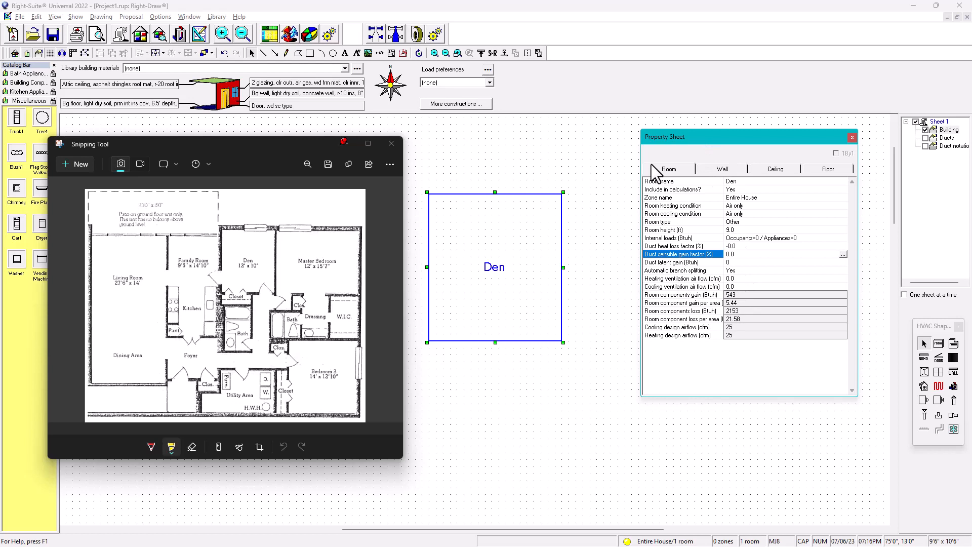
Open the Den's Wall 1 construction and pick Exposed2x4-R13 from the construction library
left_click(724, 169)
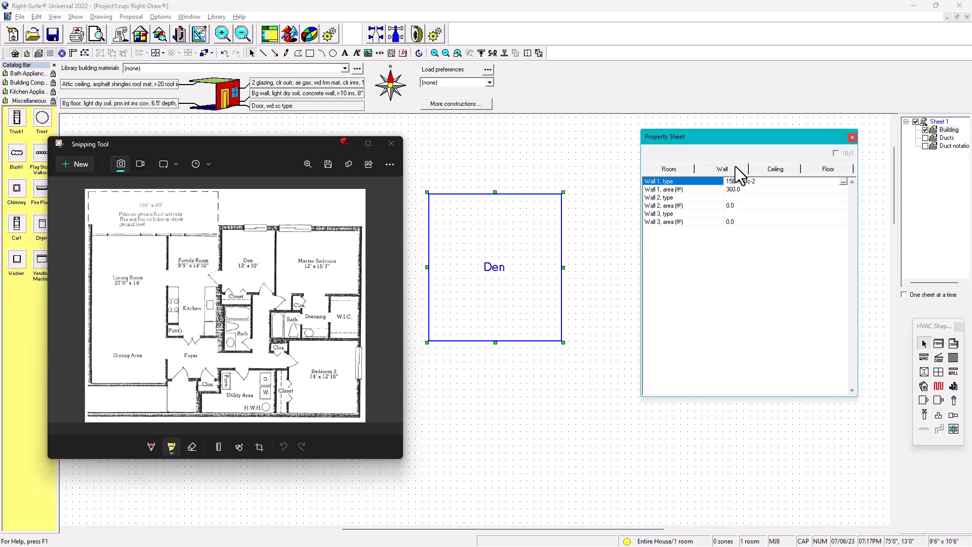
double_click(747, 182)
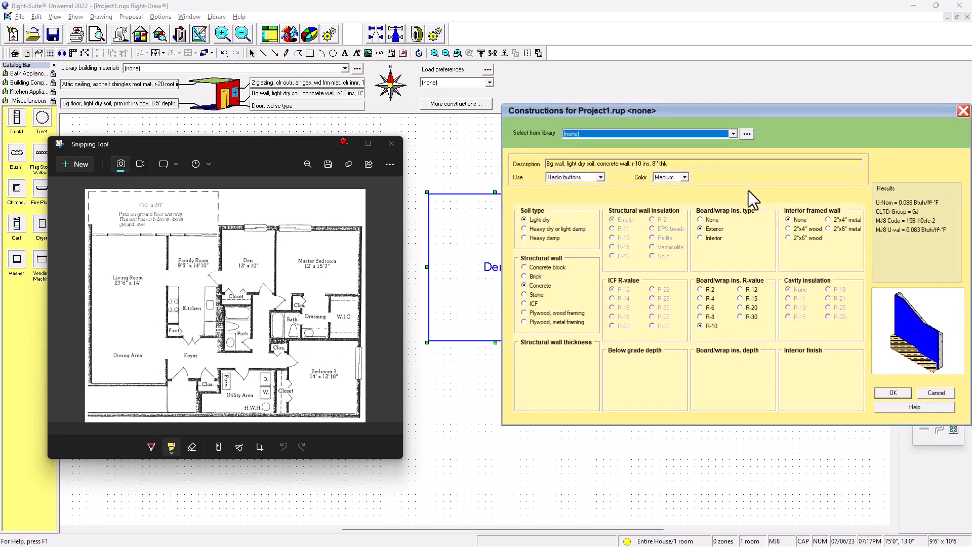
left_click(733, 133)
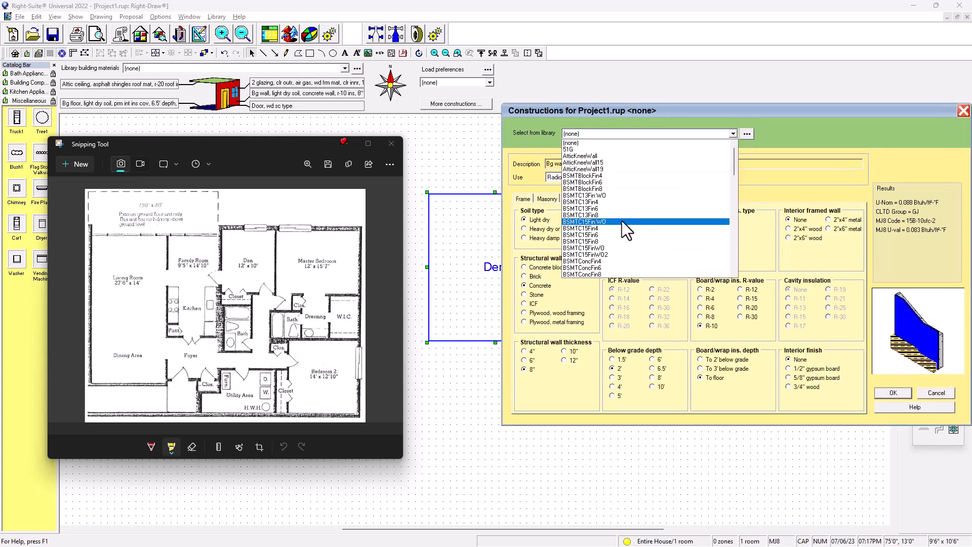
scroll(621, 221, "down", 2)
scroll(627, 230, "down", 8)
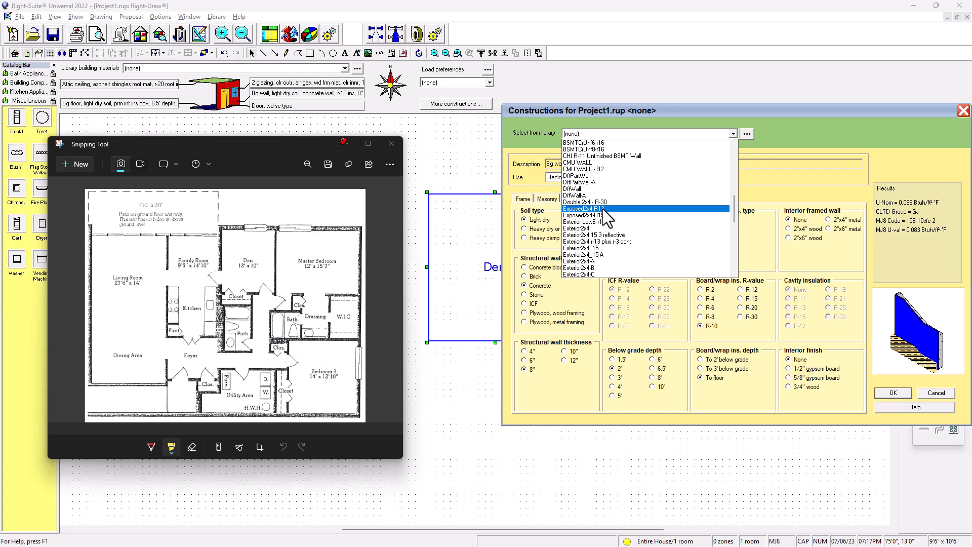
left_click(602, 209)
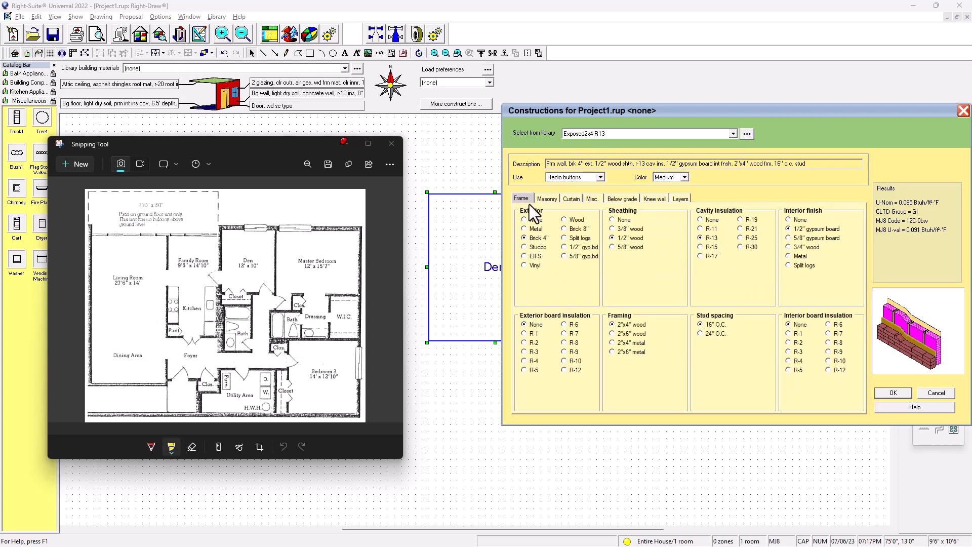
Try the Vinyl exterior and Custom values options, restore Brick 4" and Radio buttons, and accept the wall construction
left_click(525, 265)
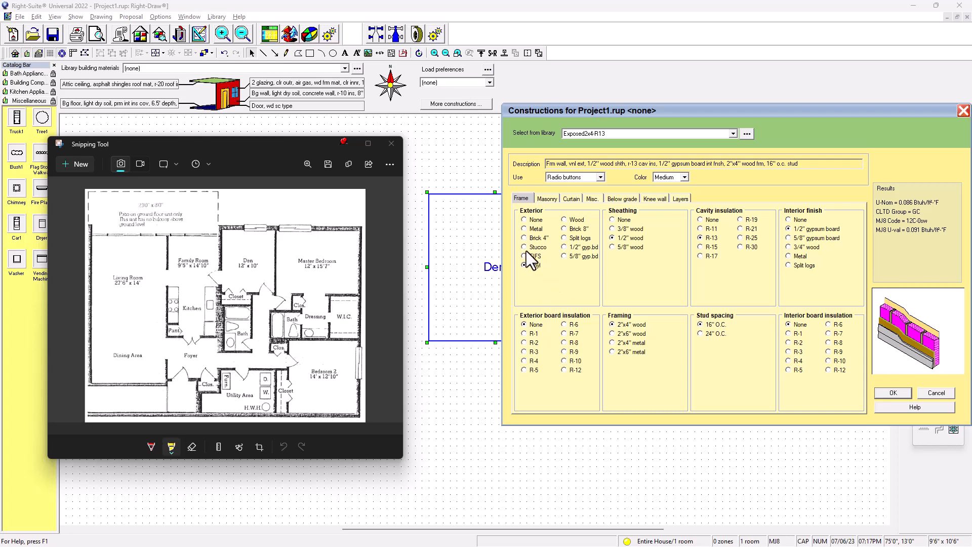
left_click(525, 238)
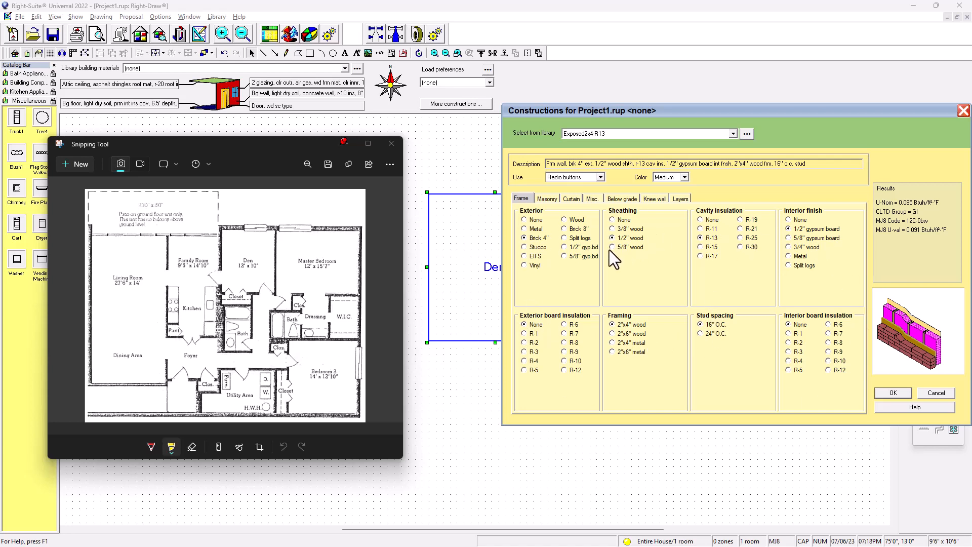
left_click(601, 177)
left_click(560, 198)
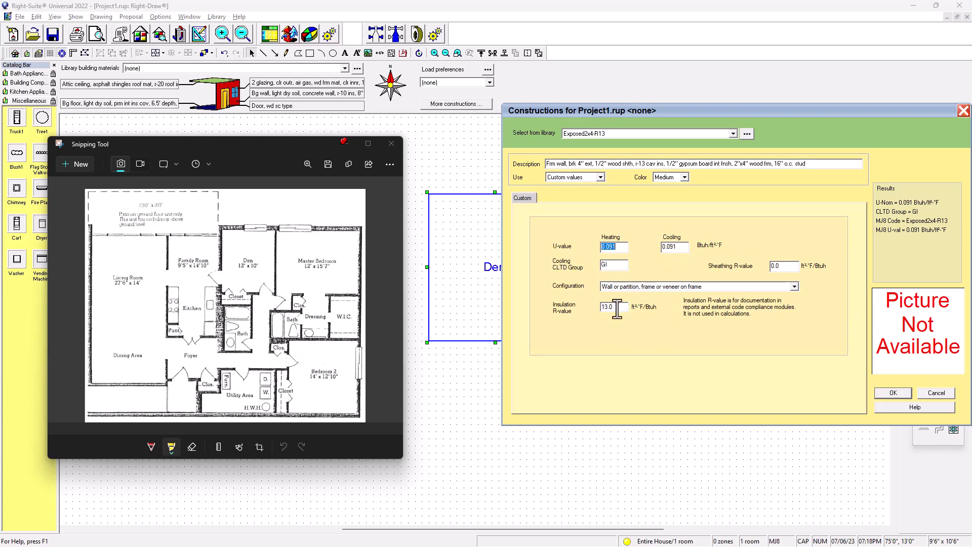
left_click(599, 177)
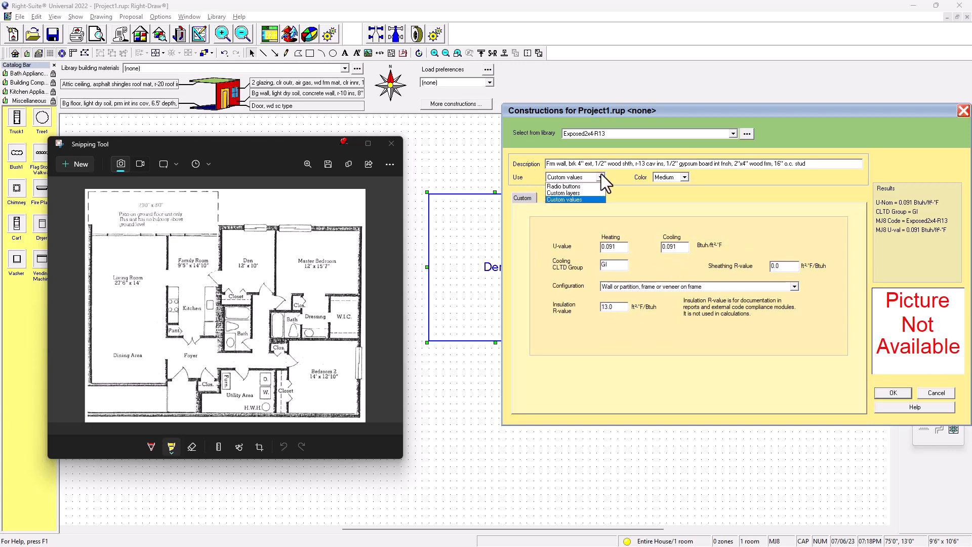
left_click(573, 187)
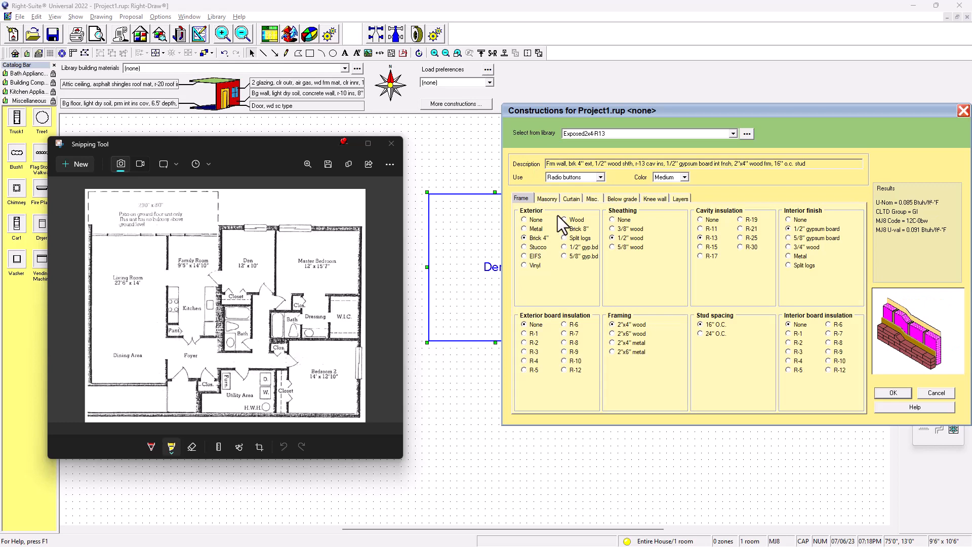
left_click(893, 393)
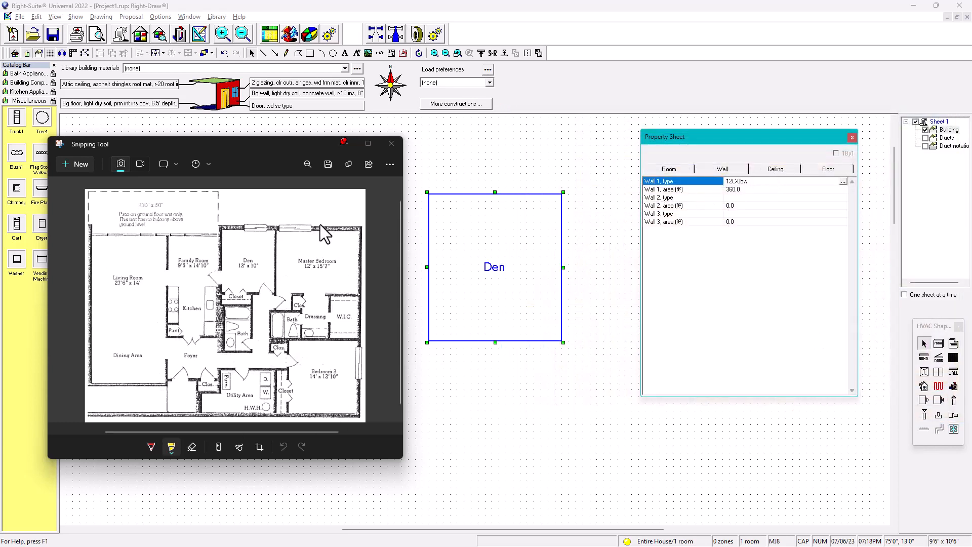
Set the Den's ceiling construction to Ceiling-R38 from the library and accept it
left_click(780, 169)
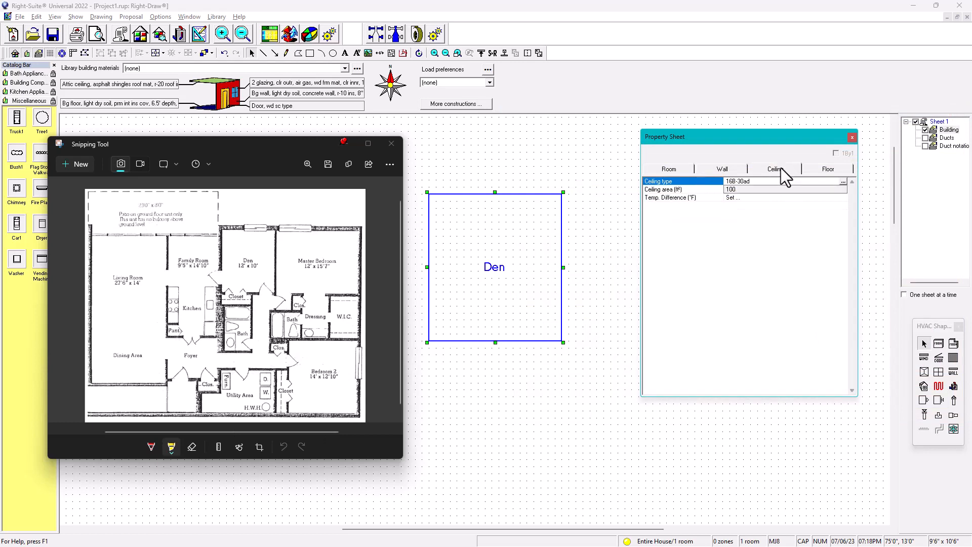
double_click(753, 181)
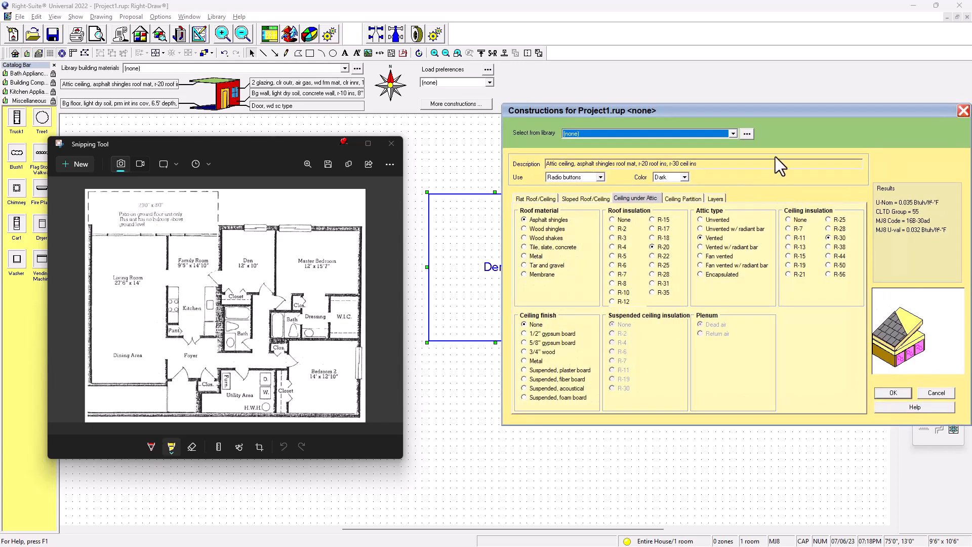
left_click(733, 133)
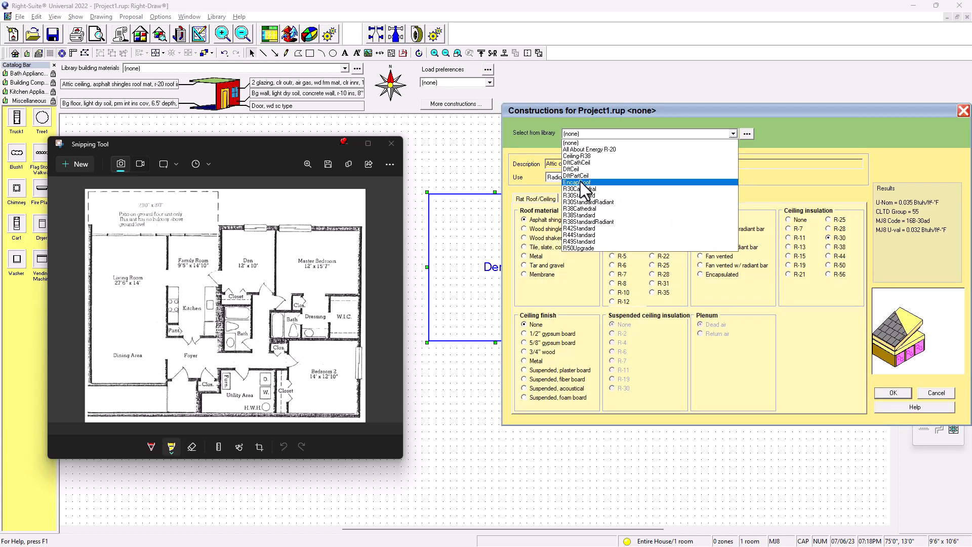
left_click(581, 156)
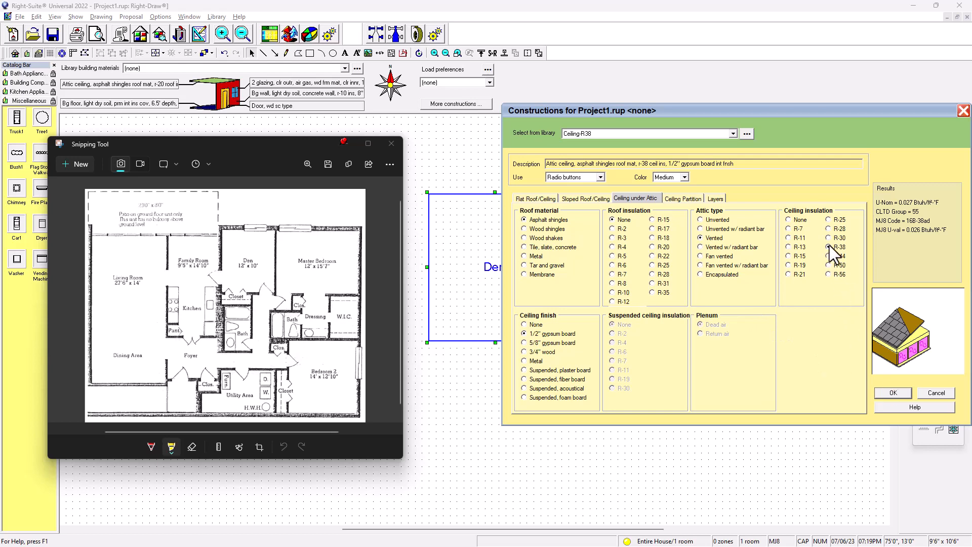
left_click(889, 393)
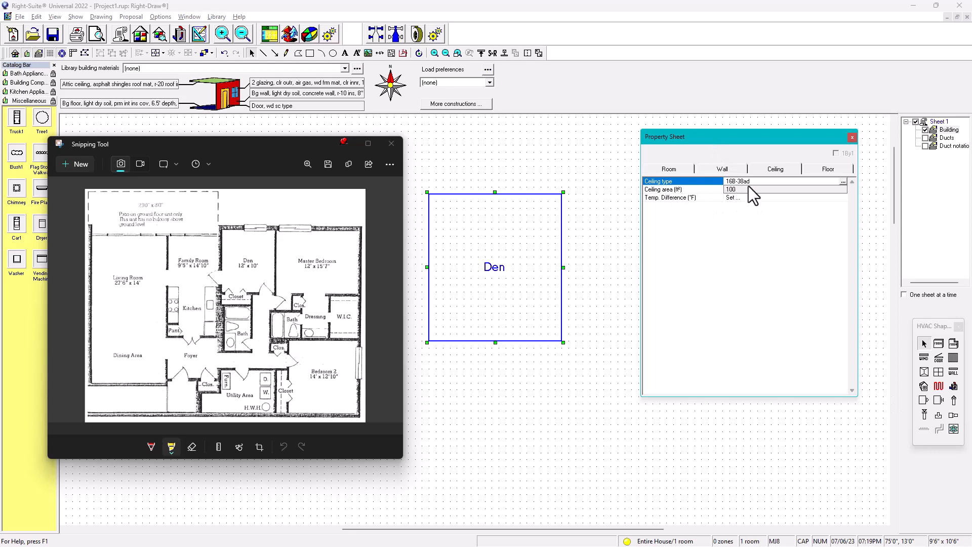
Set the Den's floor construction to Slab_R10 from the library with a Carpet floor finish and accept it
left_click(818, 169)
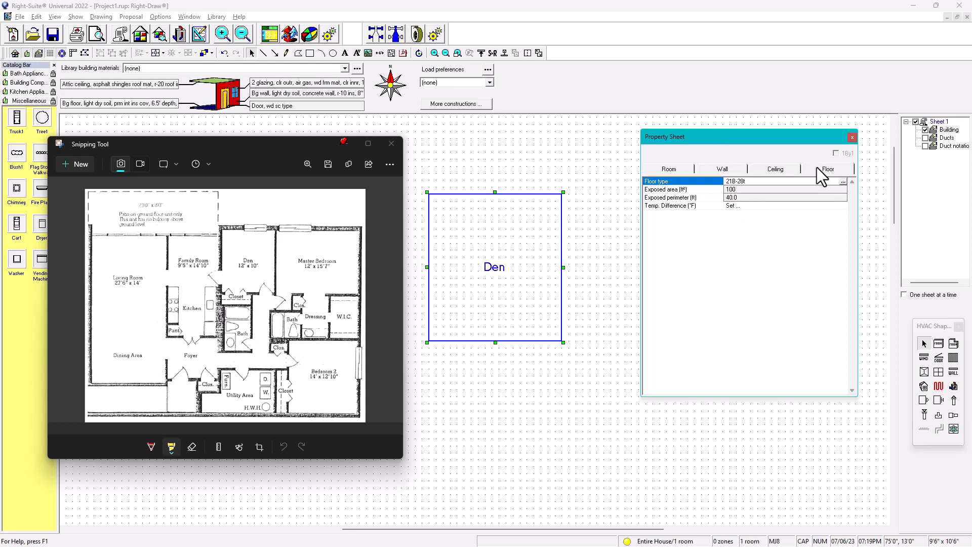
double_click(732, 181)
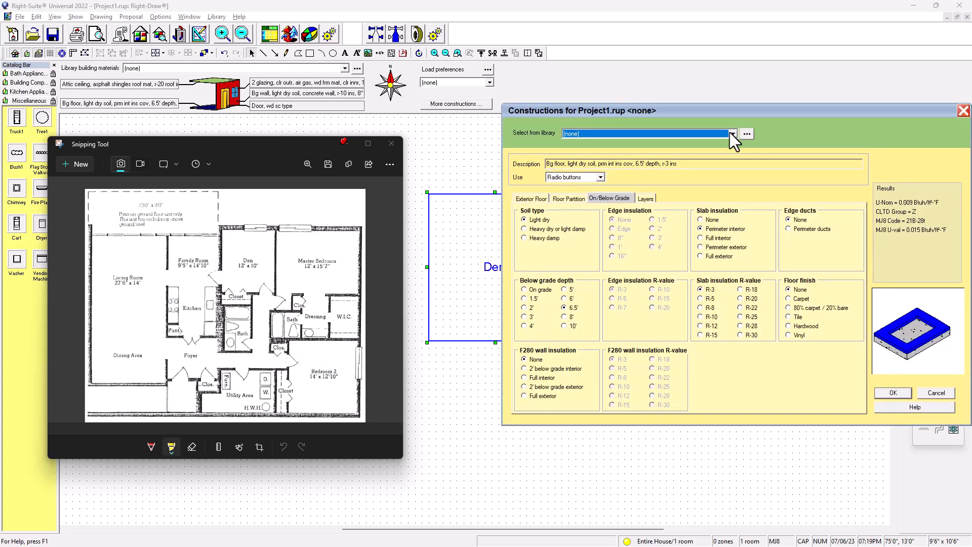
left_click(733, 133)
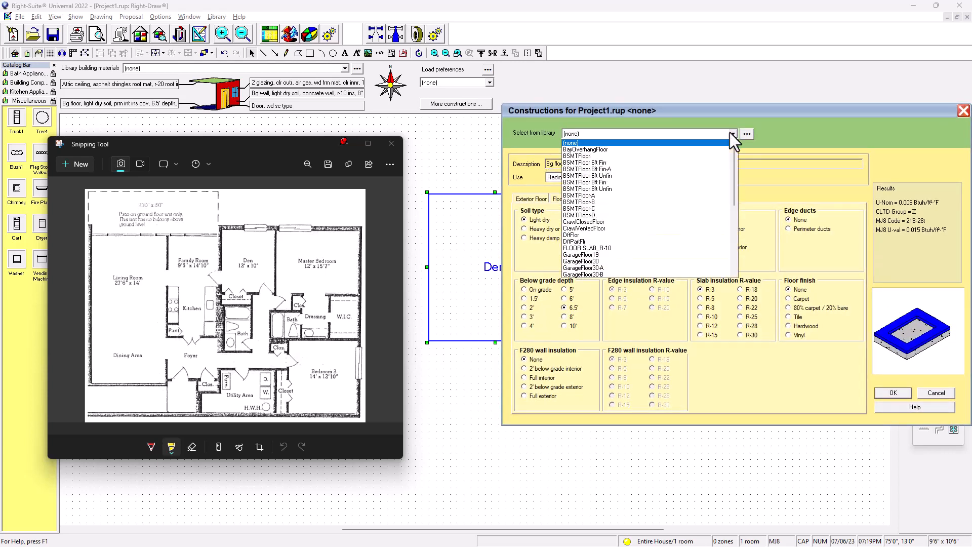
scroll(595, 227, "down", 4)
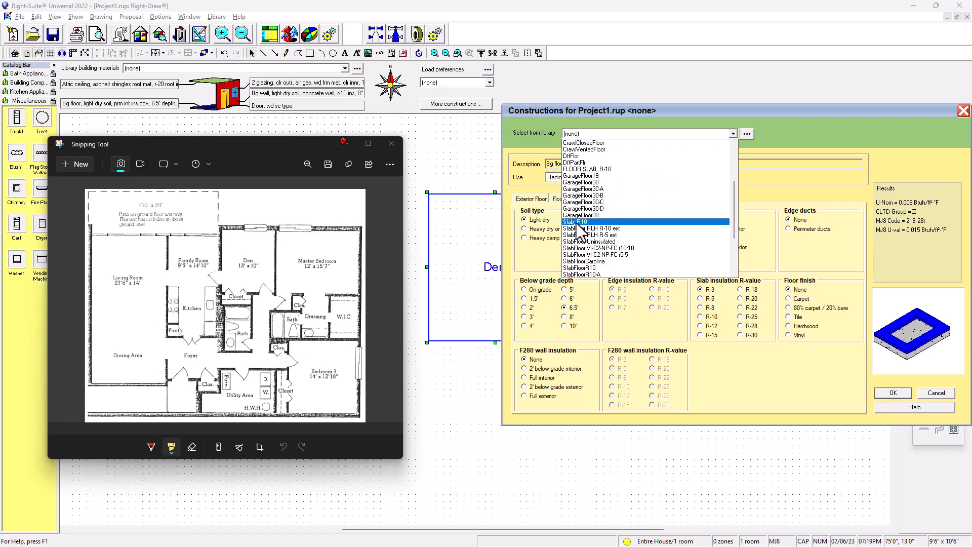
left_click(578, 223)
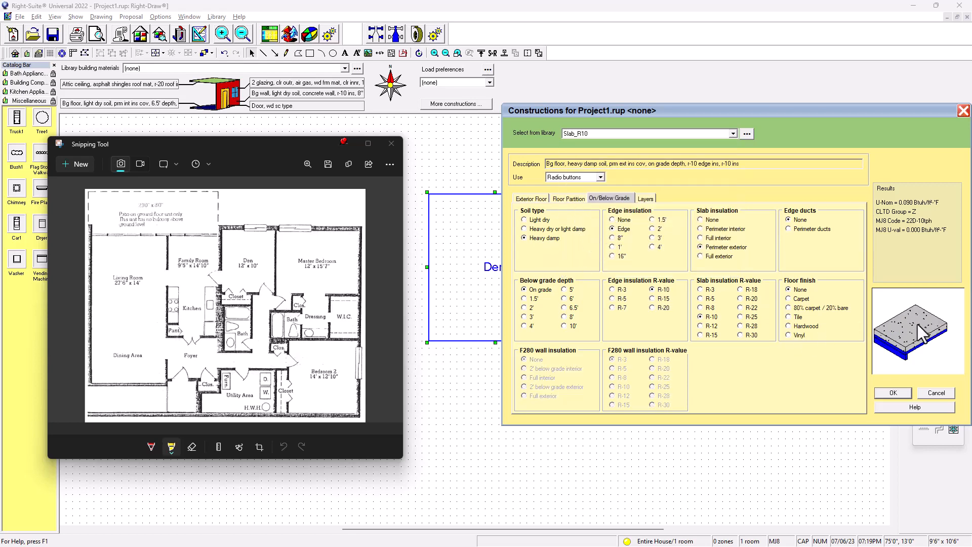
left_click(789, 299)
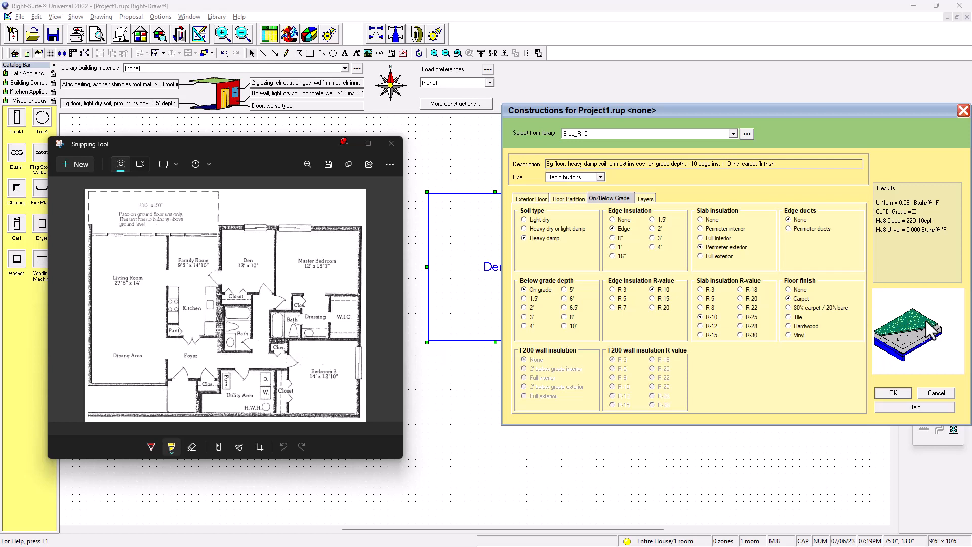
left_click(888, 393)
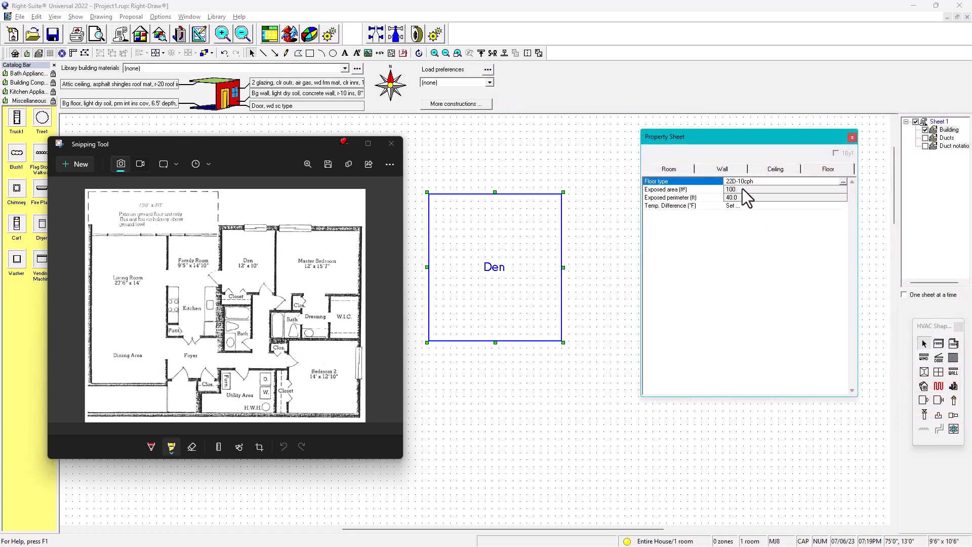
Close the property sheet and select the Den room
left_click(853, 138)
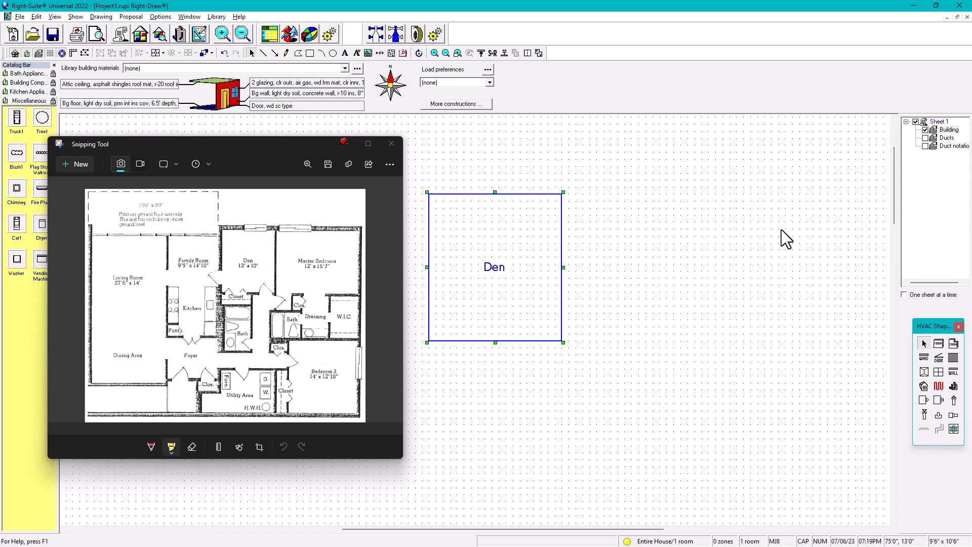
left_click(507, 251)
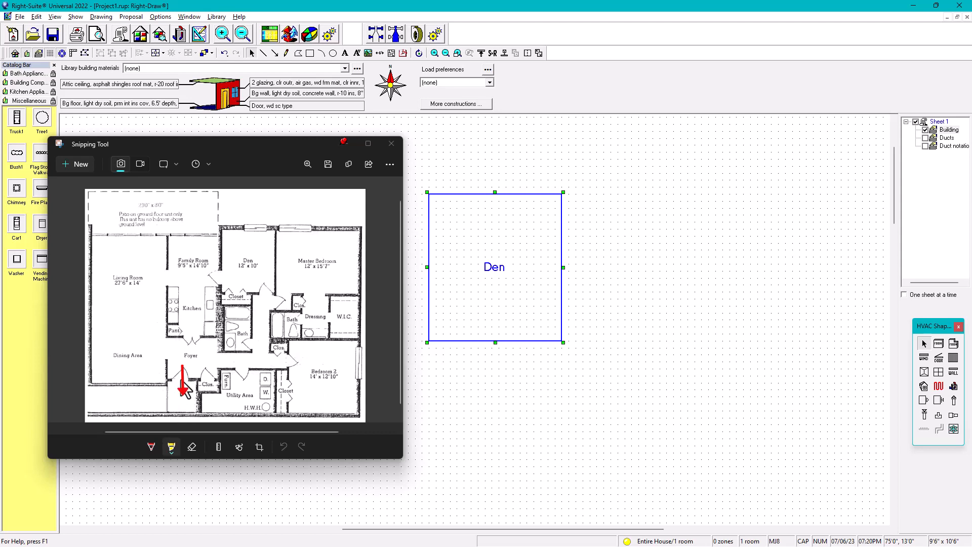
Annotate the floor plan snip with pen marks: a south arrow with S at the front door and an N arrow at the top
left_click(151, 446)
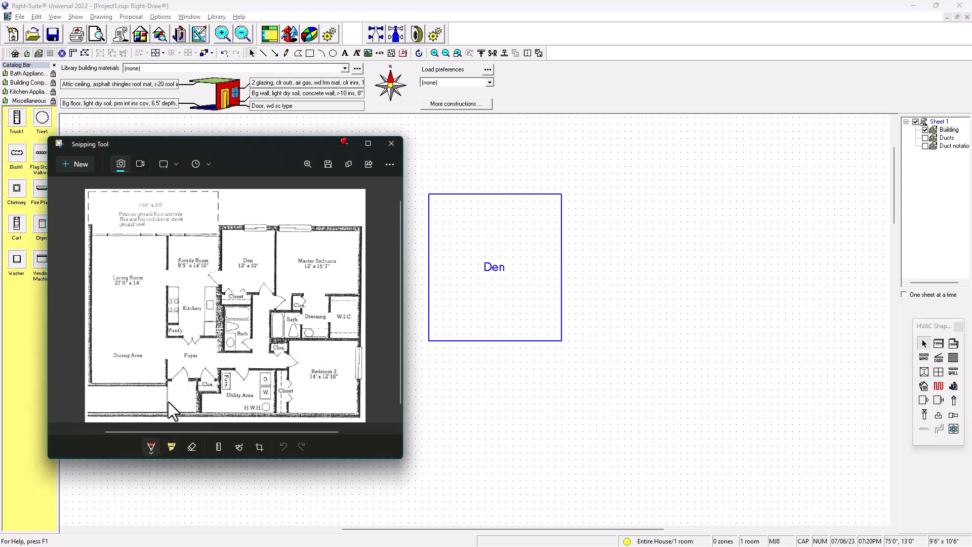
left_click_drag(182, 405, 187, 402)
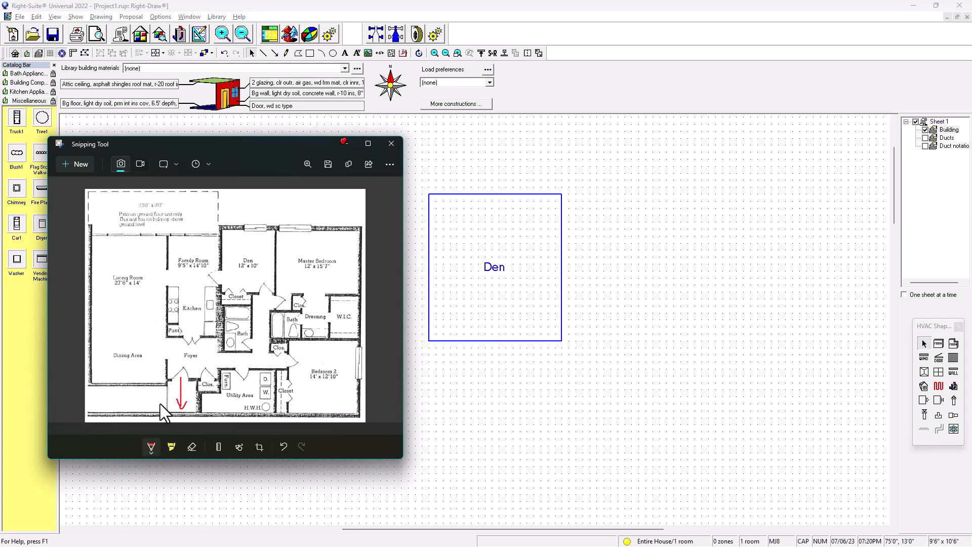
left_click_drag(161, 396, 161, 408)
left_click_drag(184, 401, 186, 398)
left_click_drag(255, 202, 260, 195)
Open the project information screen, scroll to the building orientation section, and move the snip window aside
left_click(121, 33)
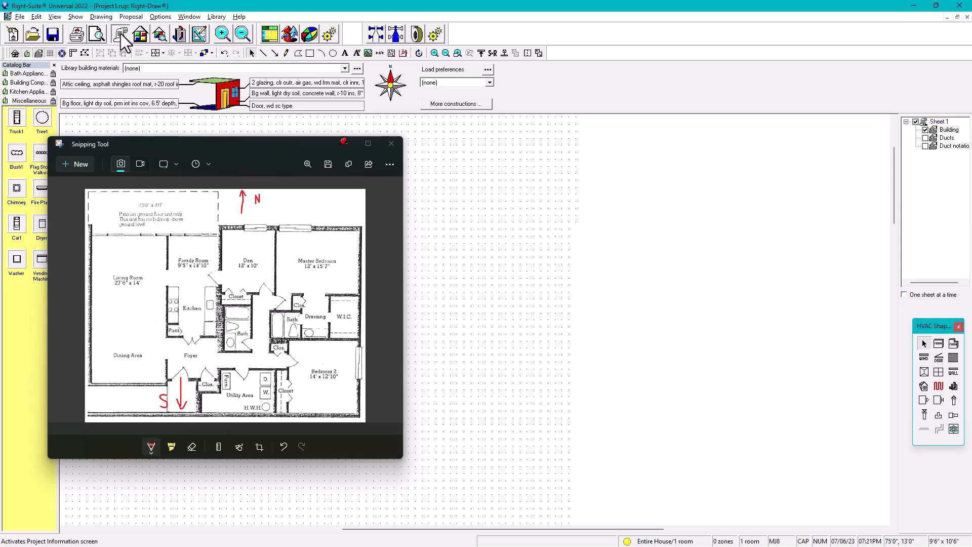
scroll(614, 258, "down", 3)
scroll(614, 262, "down", 1)
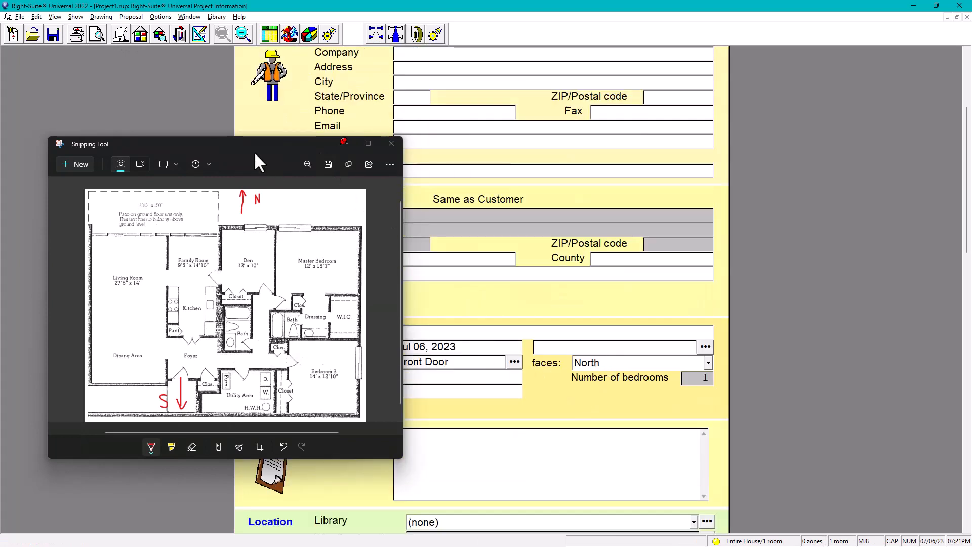
left_click_drag(254, 151, 201, 152)
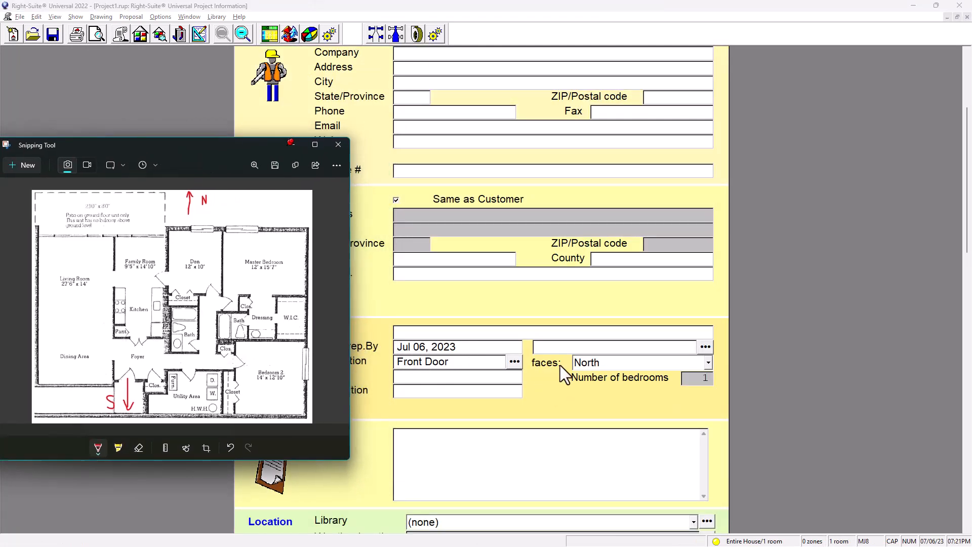
Return to the drawing and resize the Den room to 10'0" by 12'0"
left_click_drag(199, 150, 246, 172)
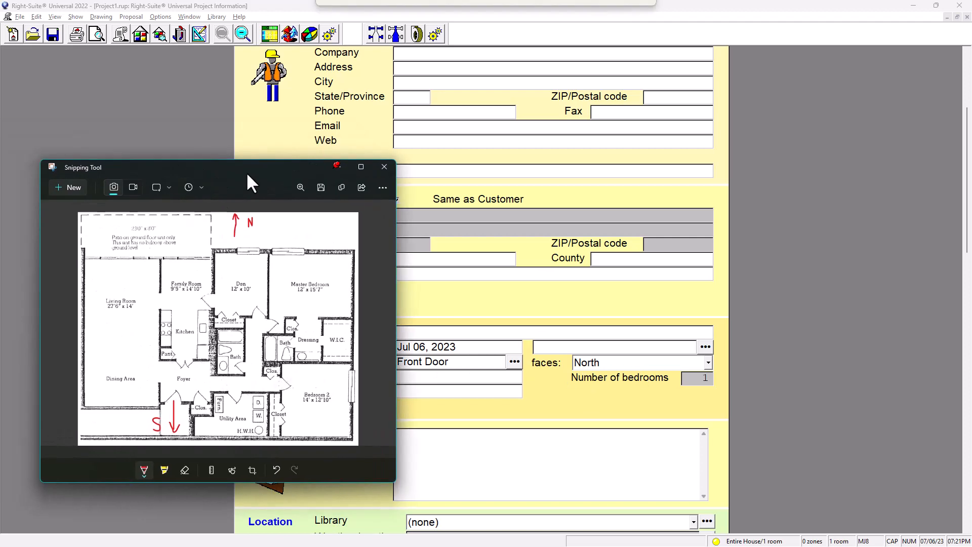
left_click(198, 34)
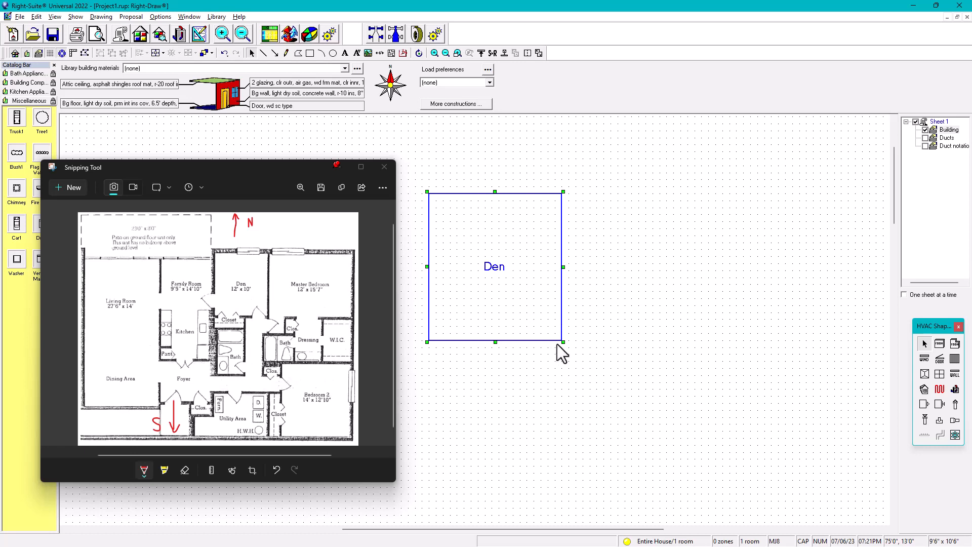
mouse_move(558, 344)
left_mouse_down()
mouse_move(558, 335)
mouse_move(558, 360)
left_mouse_up()
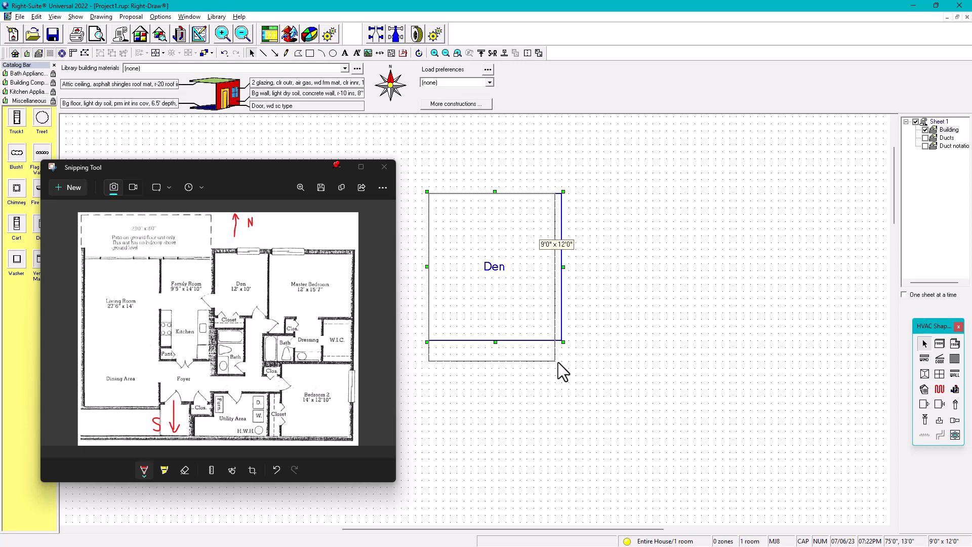
left_click_drag(558, 363, 568, 364)
left_click(605, 385)
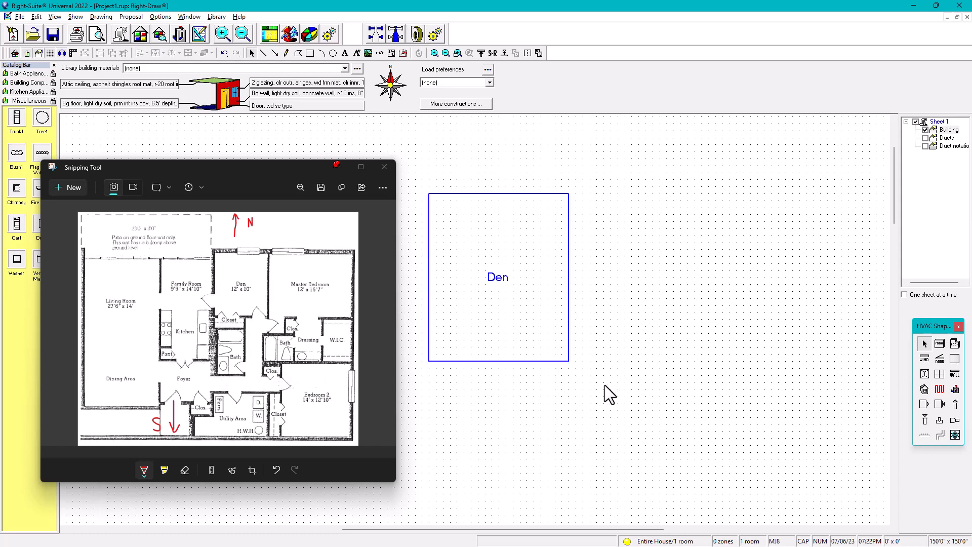
left_click(546, 355)
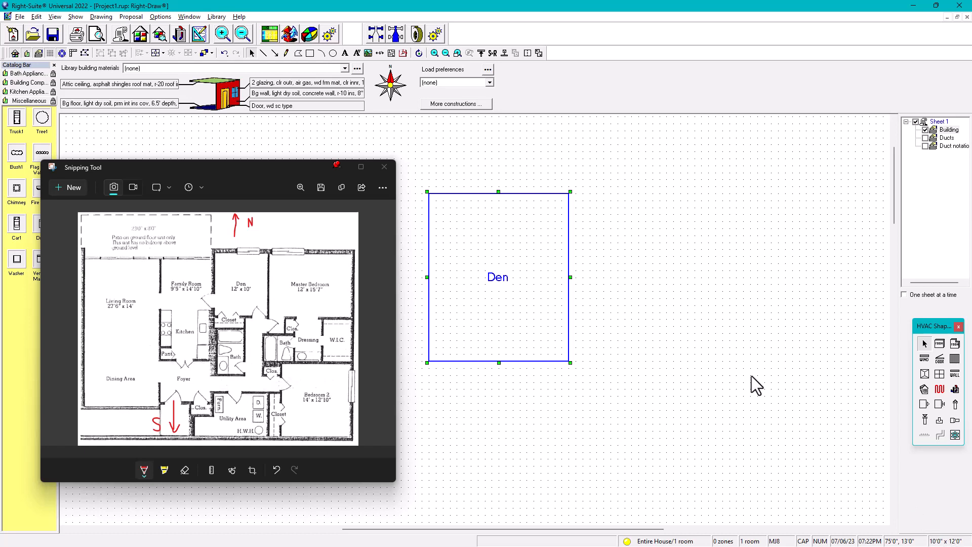
left_click(702, 345)
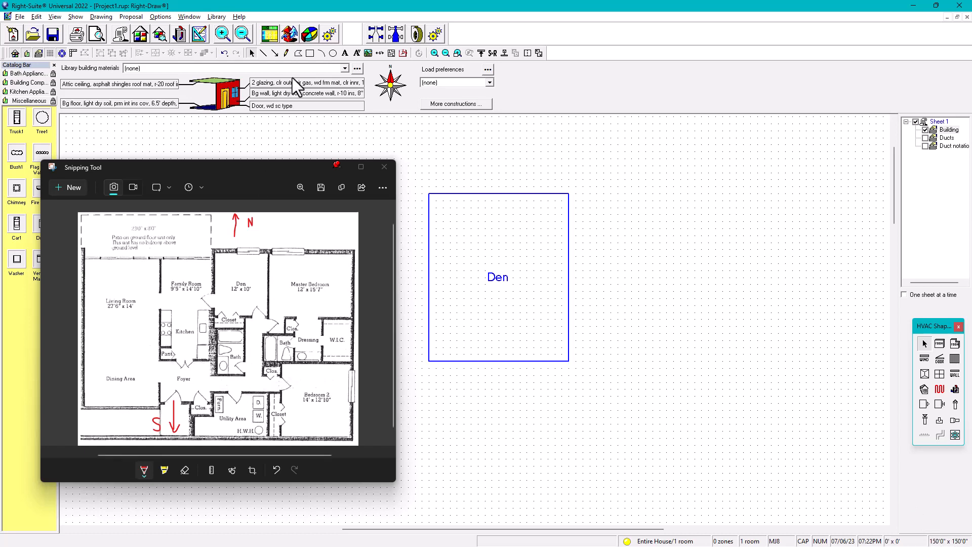
Add dimensions along the Den's right side and top edge
left_click(380, 54)
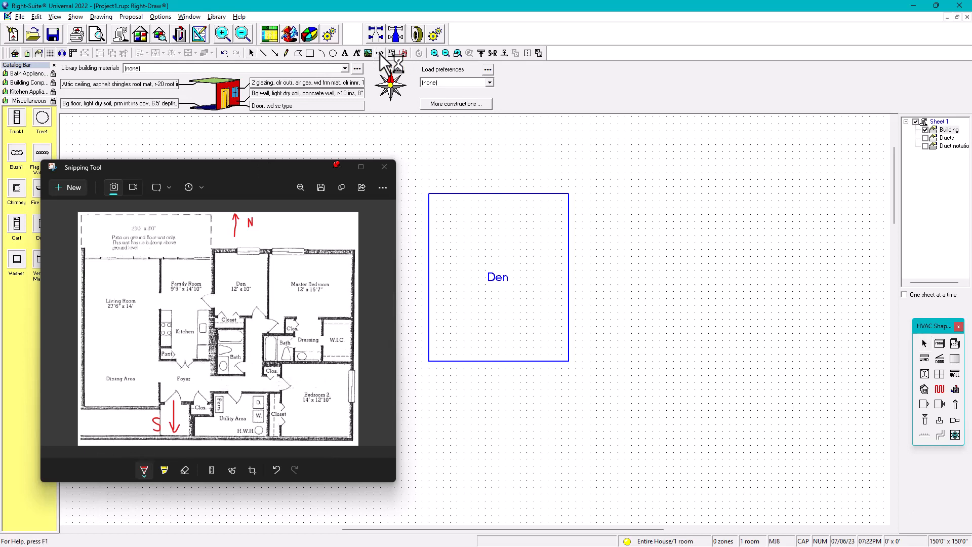
left_click(582, 196)
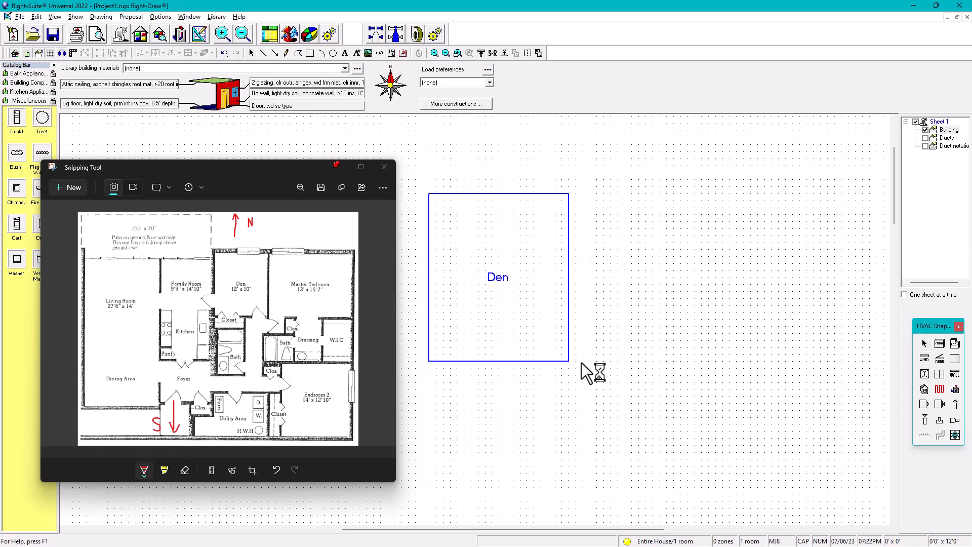
left_click(380, 54)
left_click(428, 173)
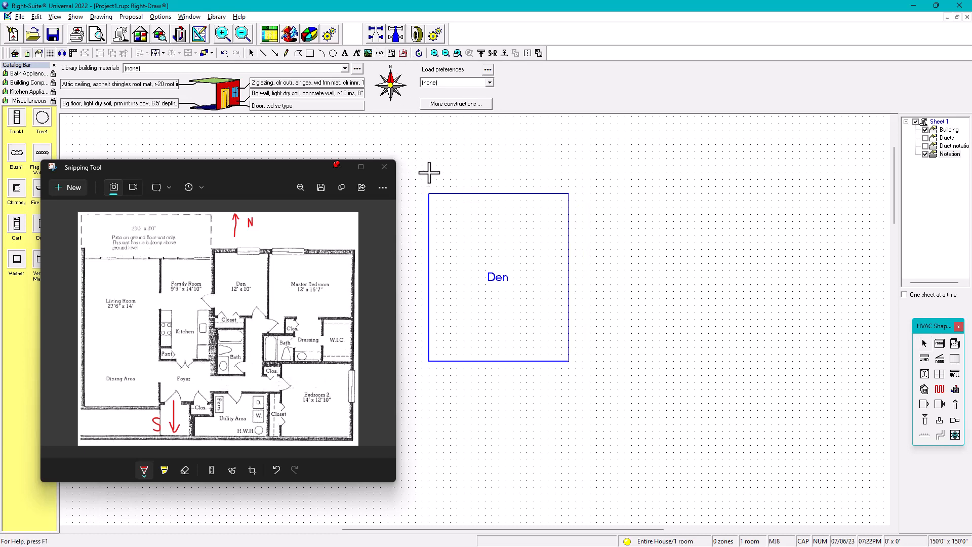
left_click(571, 173)
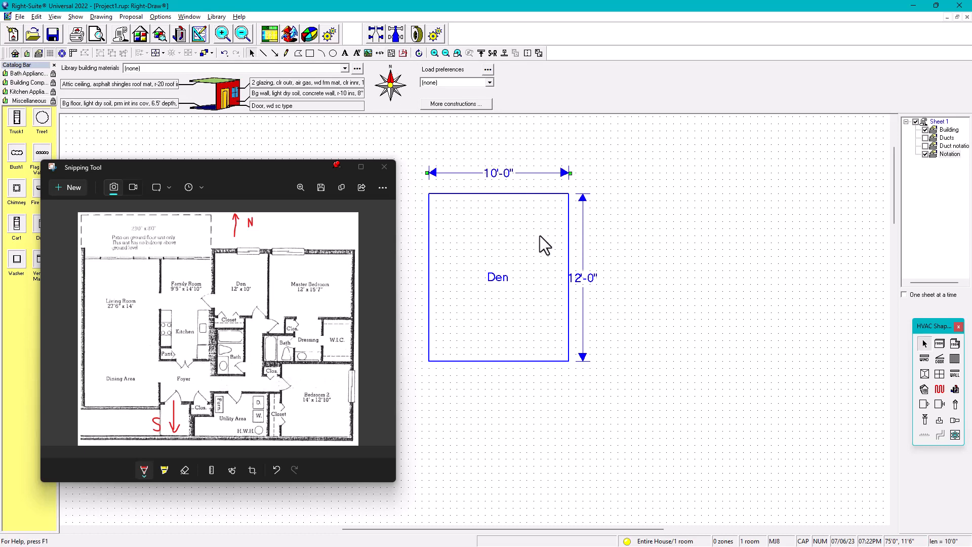
Nudge the Den's vertical 12'-0" dimension further to the right, away from the room
left_click(584, 288)
left_click(583, 305)
key("Right")
key("Right")
key("Right")
left_click(585, 265)
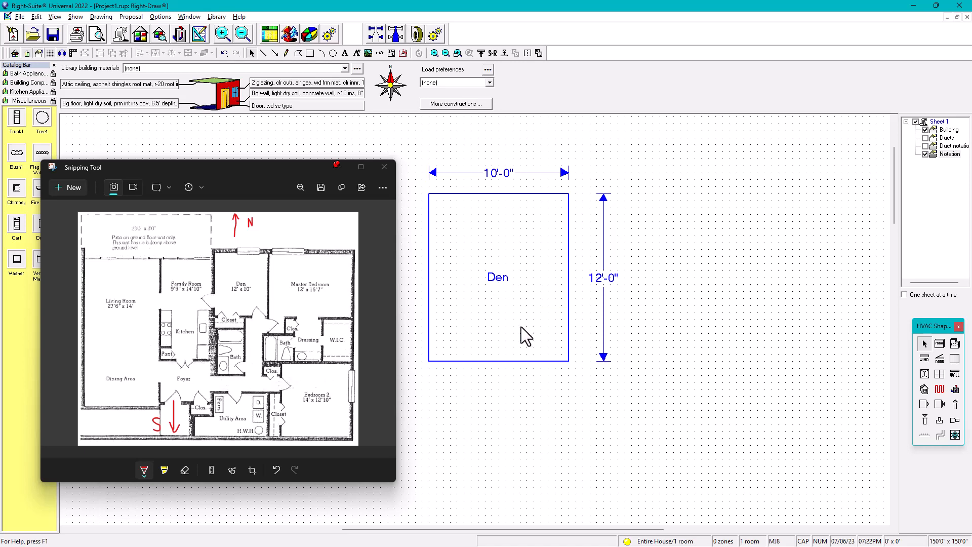
left_click(516, 308)
left_click_drag(515, 307, 710, 308, "ctrl")
key("ctrl+v")
left_click(619, 443)
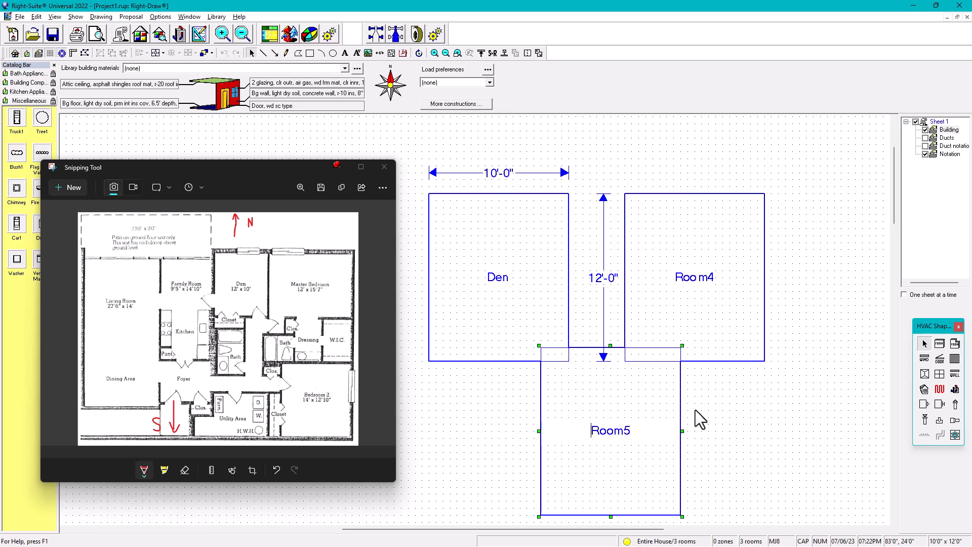
key("Delete")
key("ctrl+v")
left_click(800, 384)
key("Delete")
key("Delete")
key("Delete")
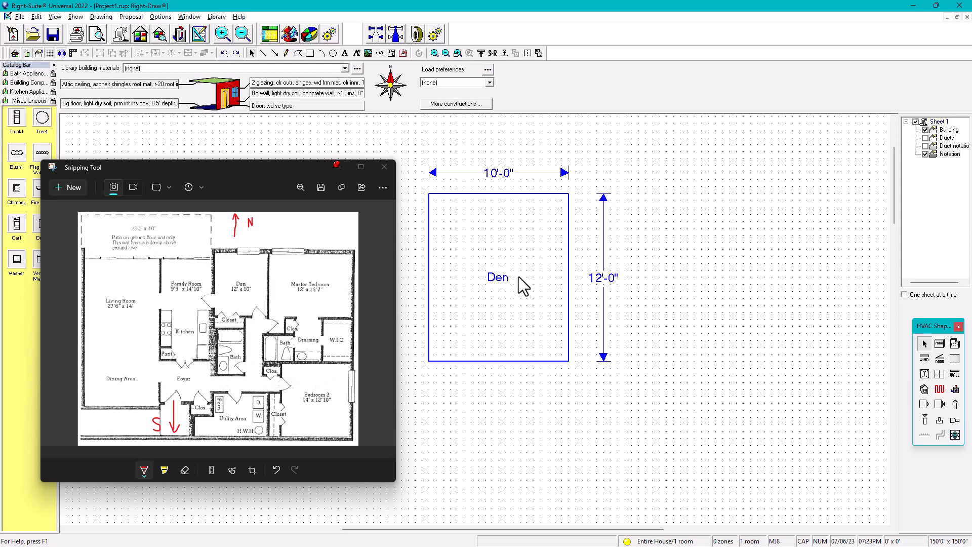
Rename Sheet 1 to Second Floor and set its elevation to 9 ft
left_click(943, 130)
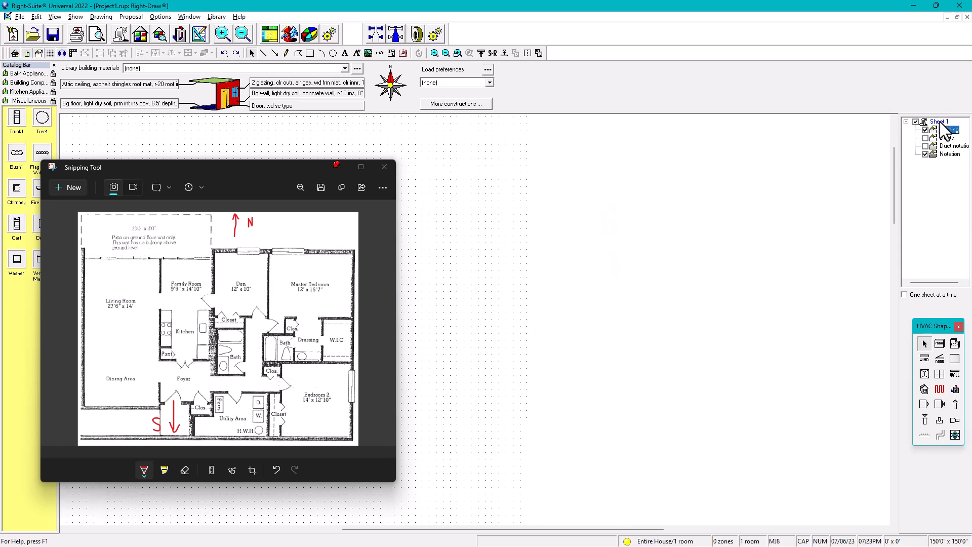
right_click(943, 130)
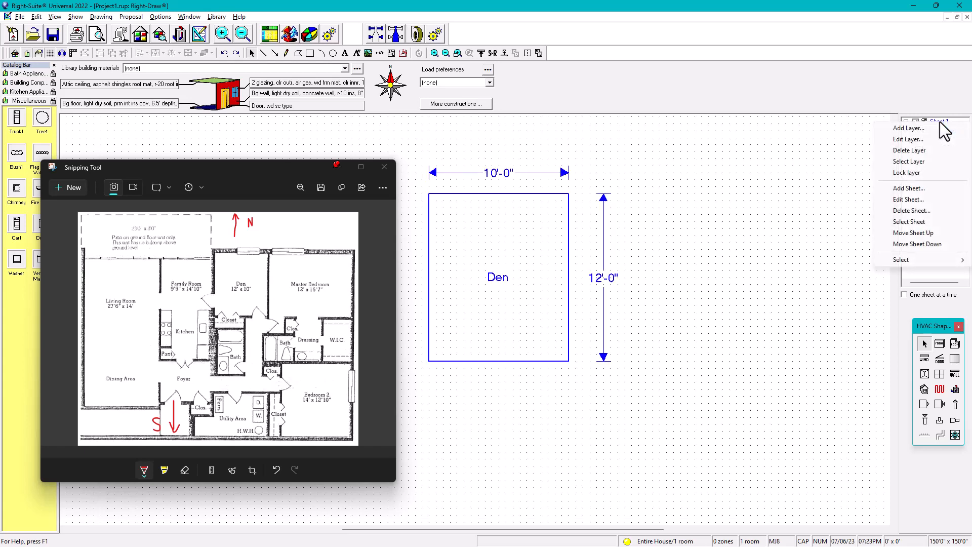
left_click(908, 199)
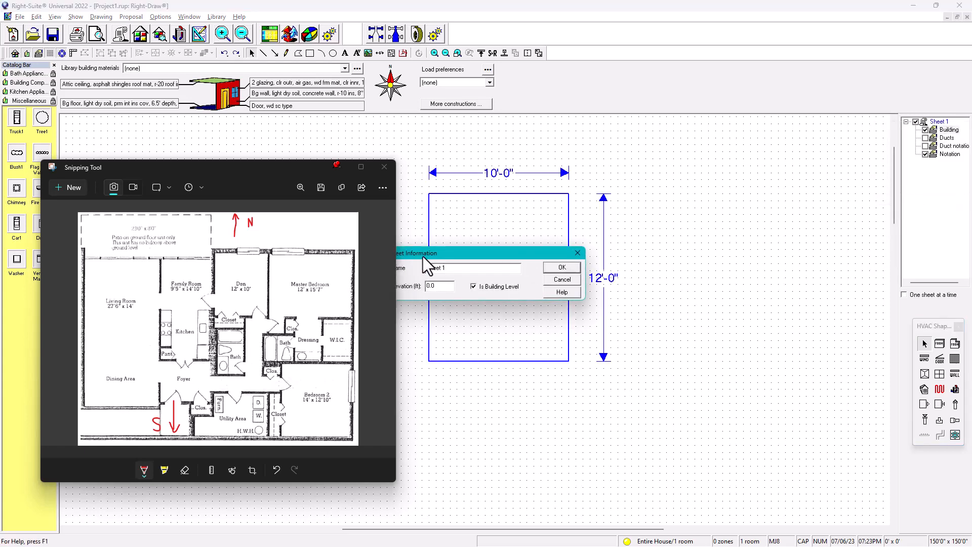
left_click_drag(433, 253, 653, 264)
type("sECOND")
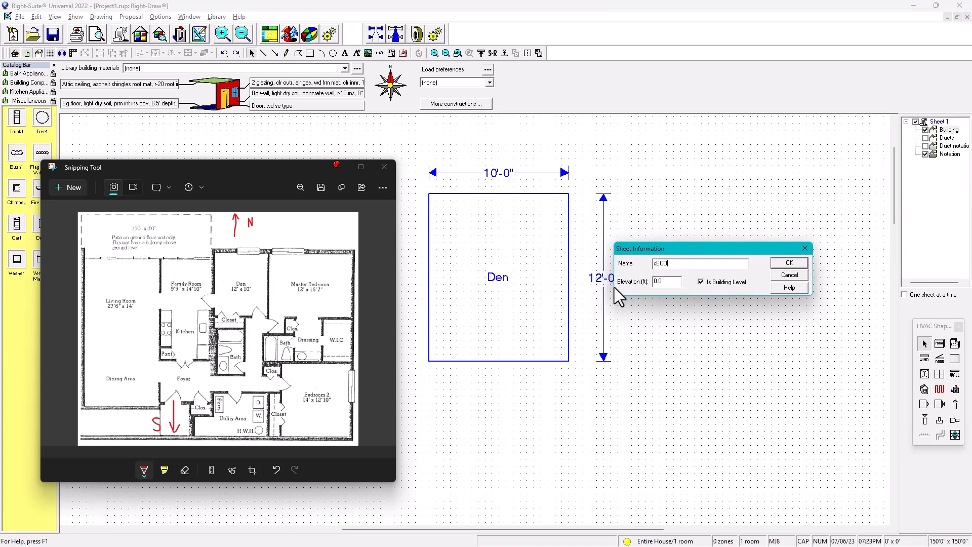
key("BackSpace")
key("BackSpace")
key("BackSpace")
key("BackSpace")
key("BackSpace")
key("BackSpace")
type("Second Floor")
double_click(663, 282)
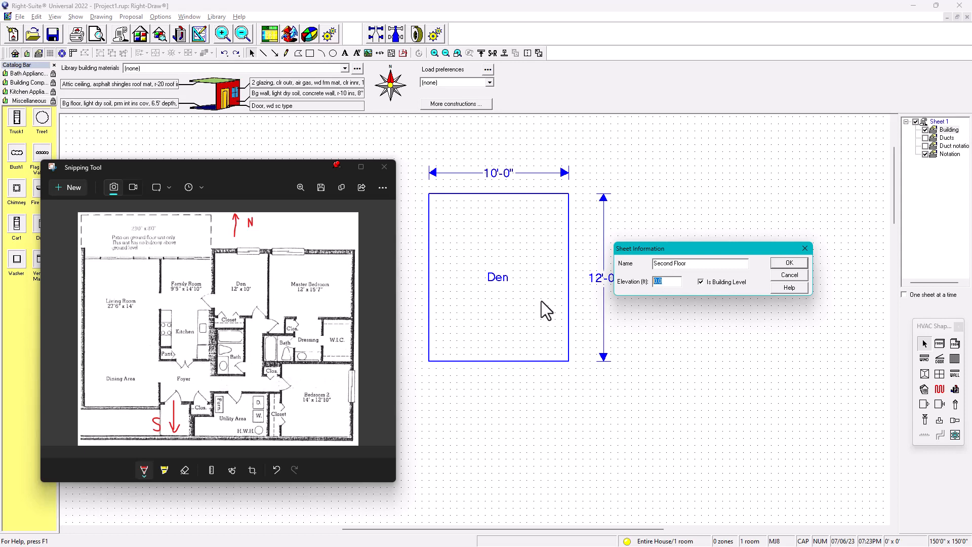
type("9")
left_click(788, 263)
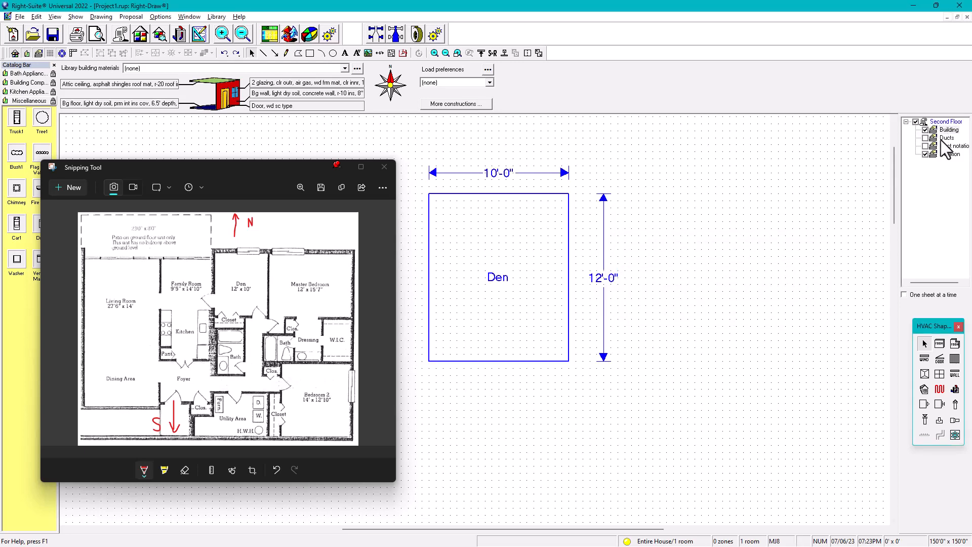